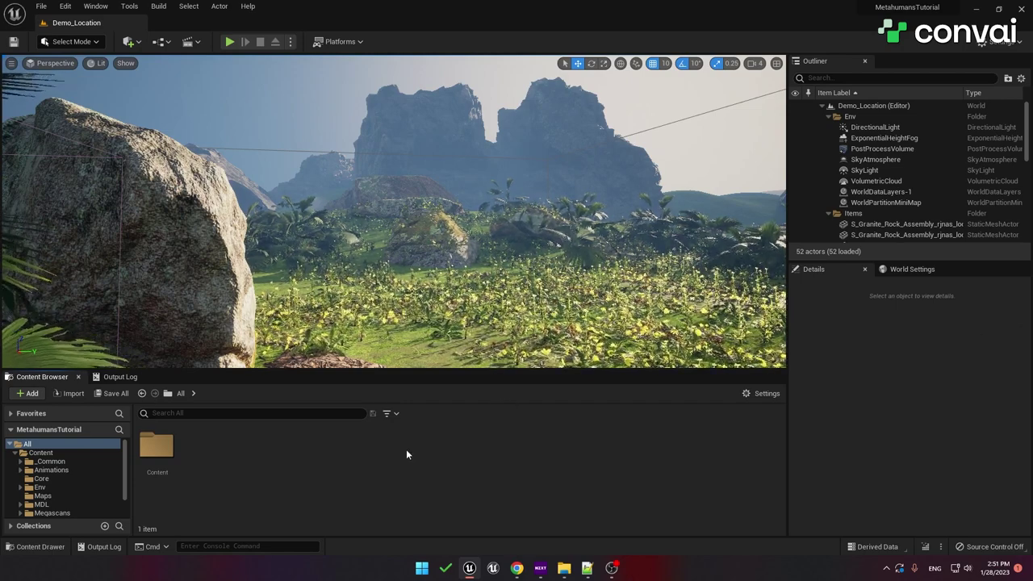
# Step: Search the project's plugins for "convai" to check whether the Convai plugin is enabled
pyautogui.click(66, 9)
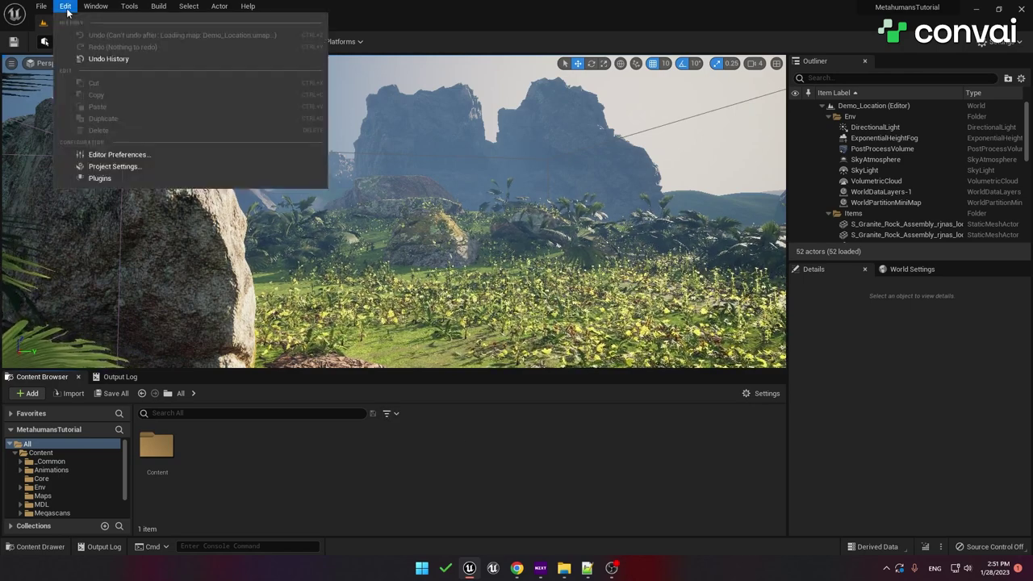
pyautogui.click(100, 178)
pyautogui.write('convai')
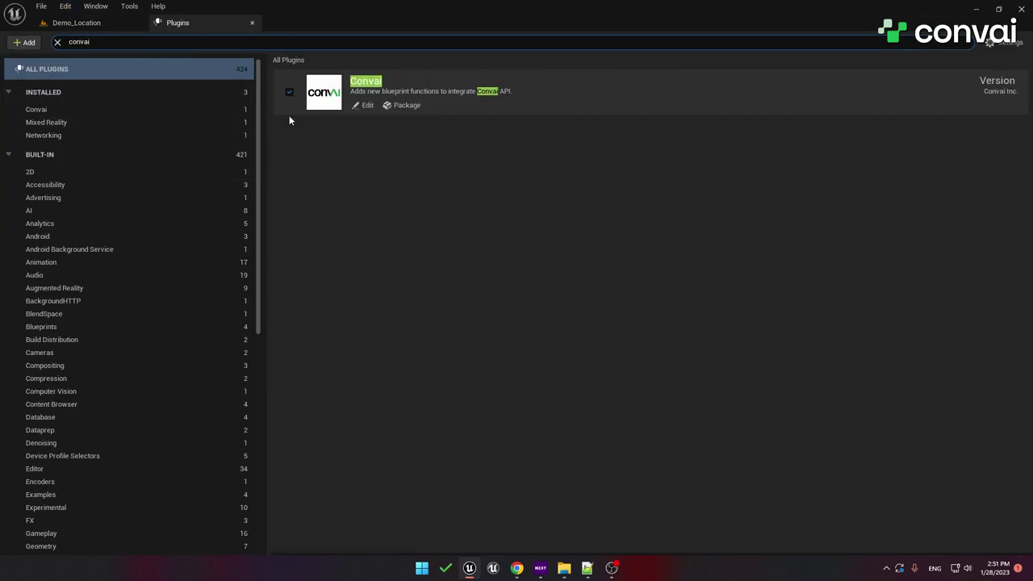
pyautogui.middleClick(180, 25)
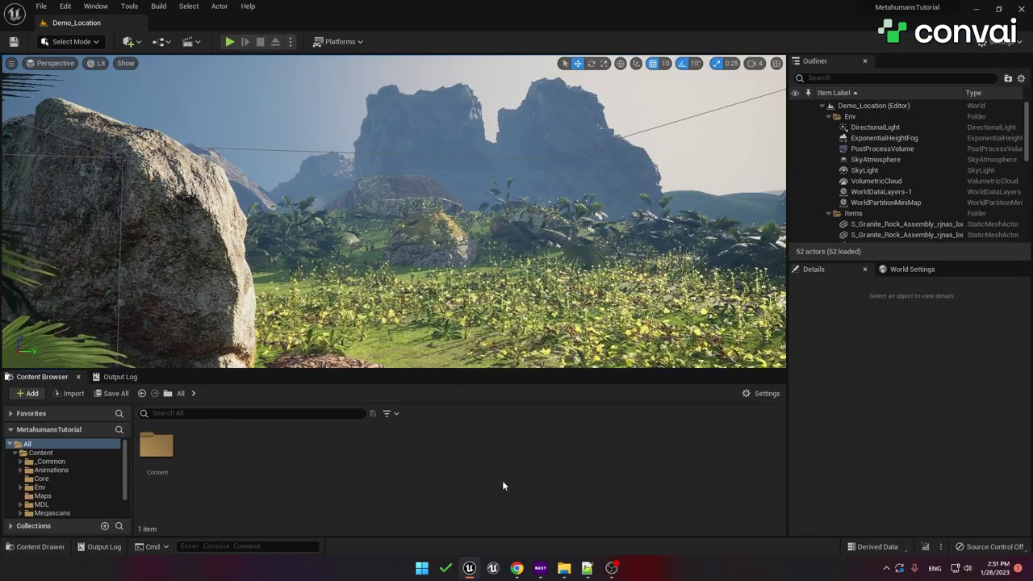
# Step: Switch to Chrome, sign in to convai.com and copy the account's API key
pyautogui.click(517, 569)
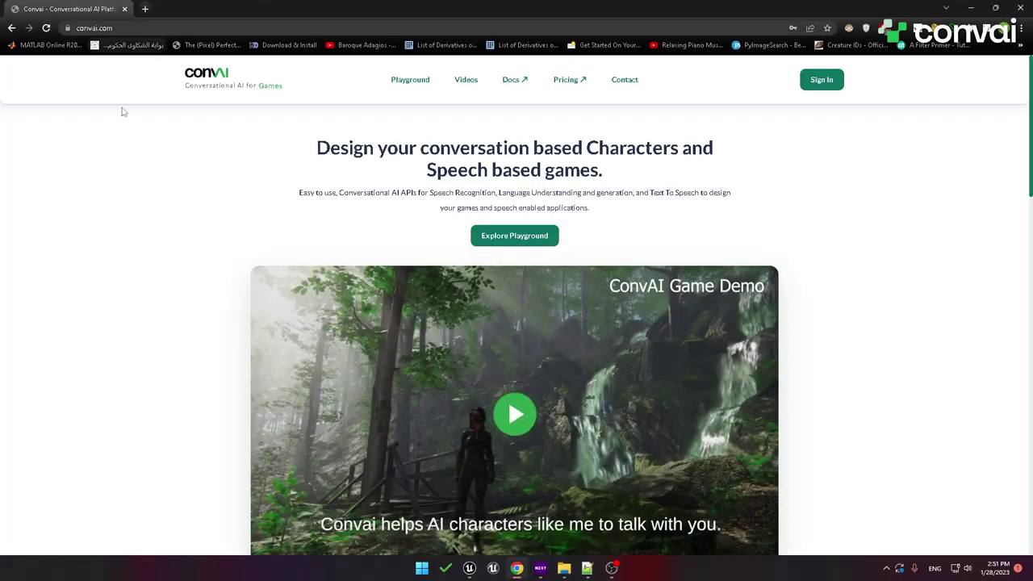
pyautogui.click(823, 84)
pyautogui.click(535, 358)
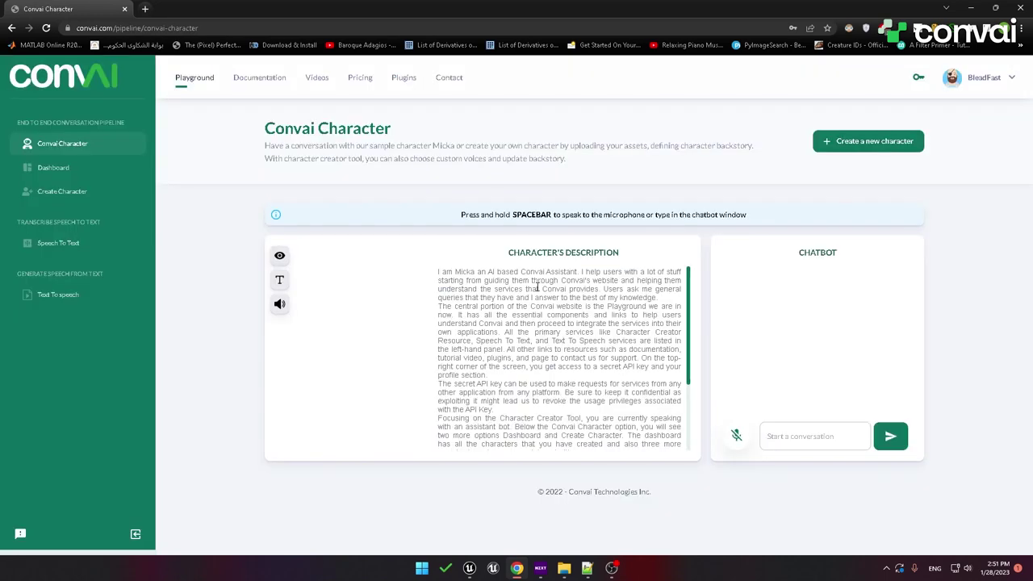
pyautogui.click(918, 77)
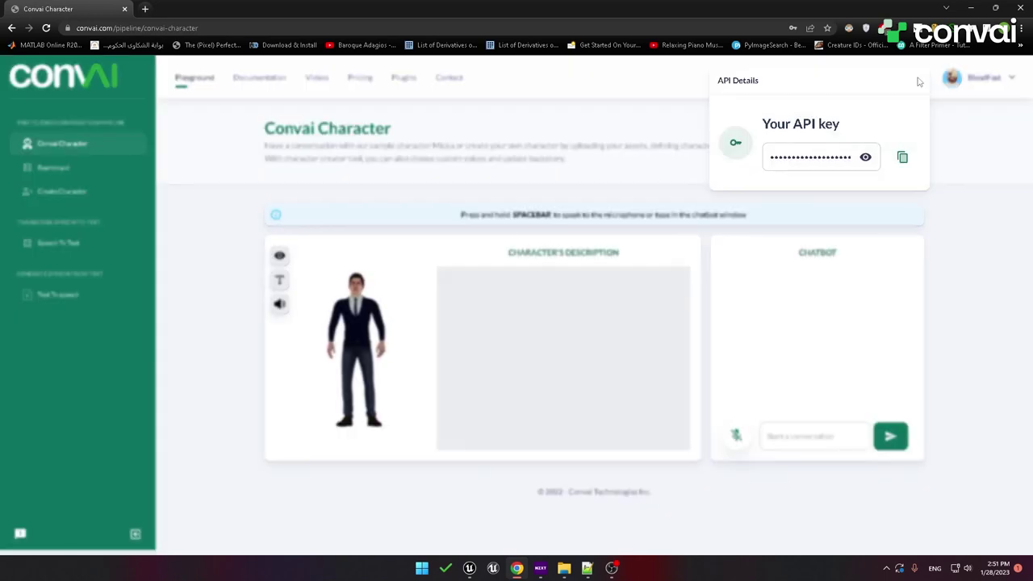
pyautogui.click(904, 158)
# Step: Switch back to Unreal Editor and paste the API key into the Convai plugin's project settings, returning to the Demo_Location level
pyautogui.hotkey('alt', 'Tab')
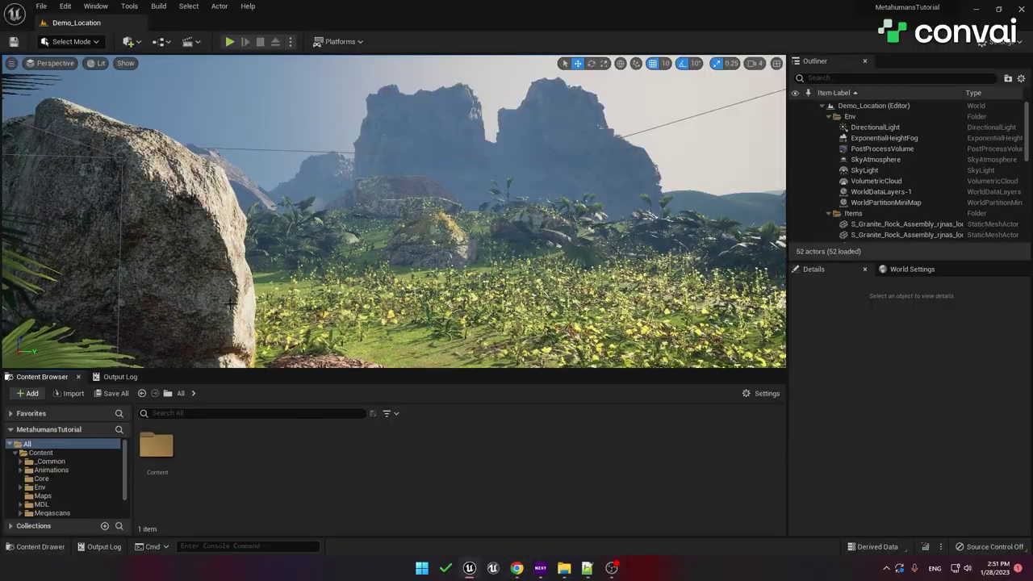
pyautogui.click(63, 7)
pyautogui.click(101, 166)
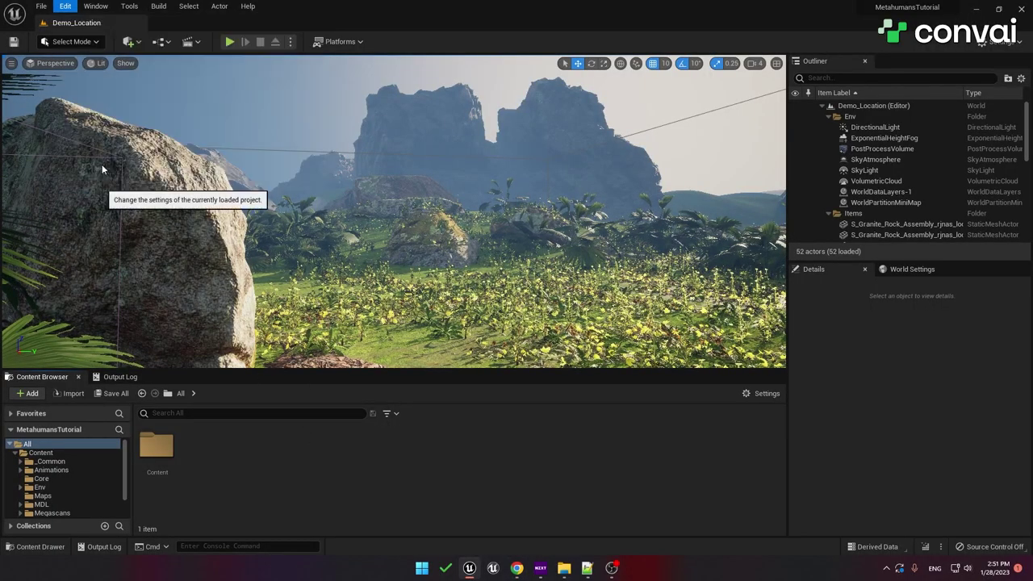
pyautogui.moveTo(151, 112); pyautogui.dragTo(154, 415)
pyautogui.click(31, 294)
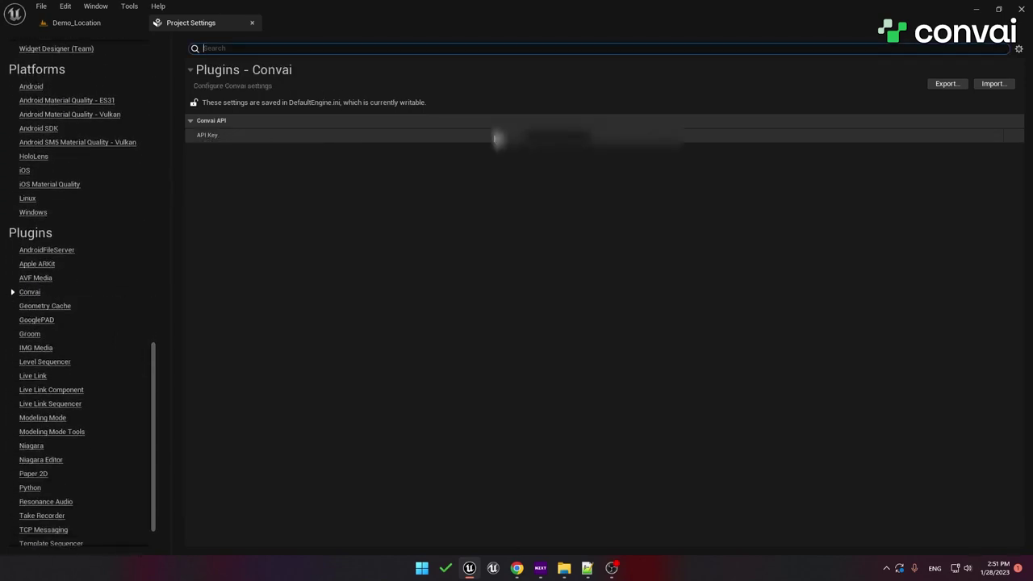
pyautogui.click(526, 136)
pyautogui.rightClick(533, 141)
pyautogui.click(582, 191)
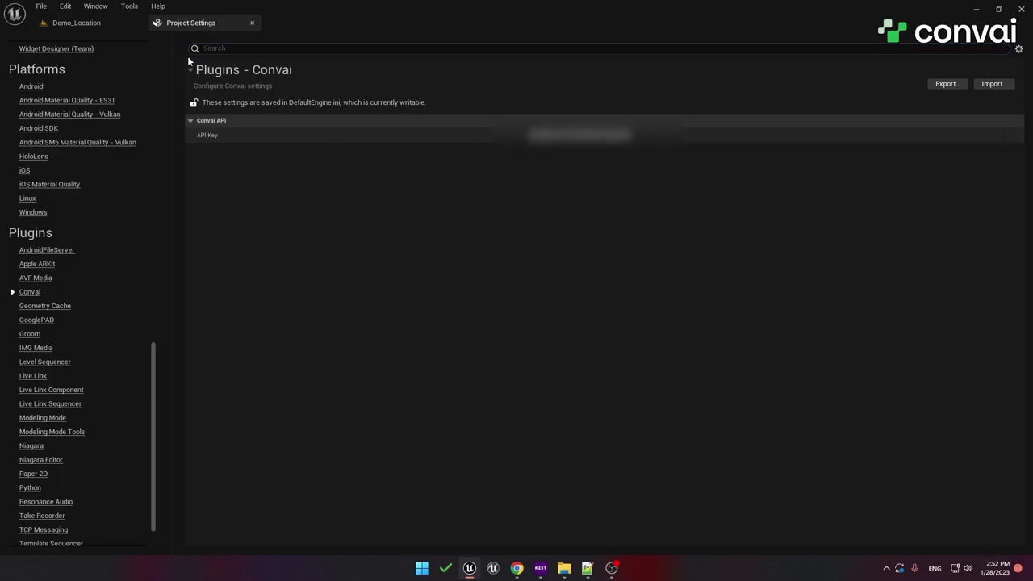
pyautogui.click(81, 22)
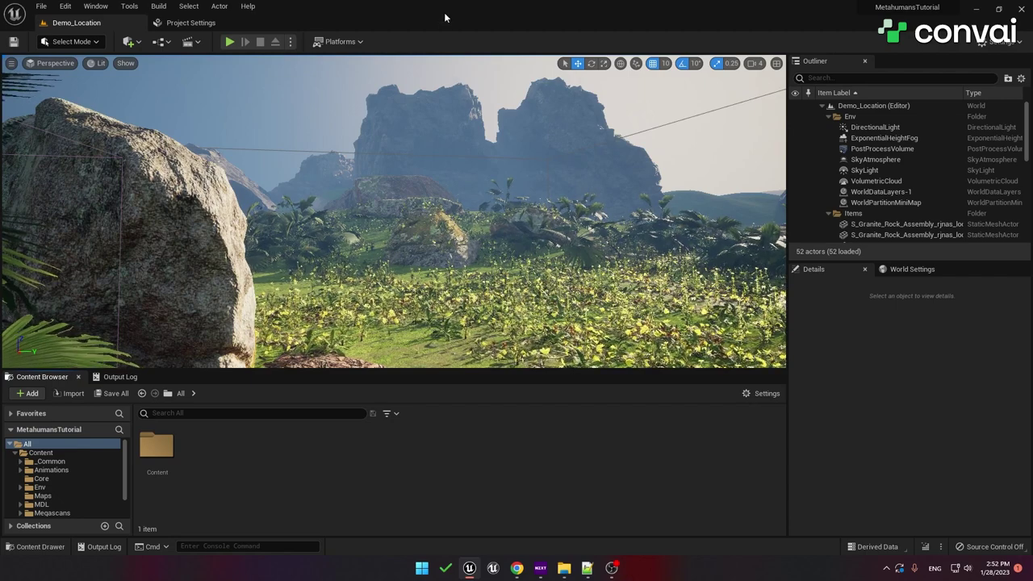
# Step: Close the Unreal project and open DefaultEngine.ini from the MetahumansTutorial project's Config folder
pyautogui.click(1021, 10)
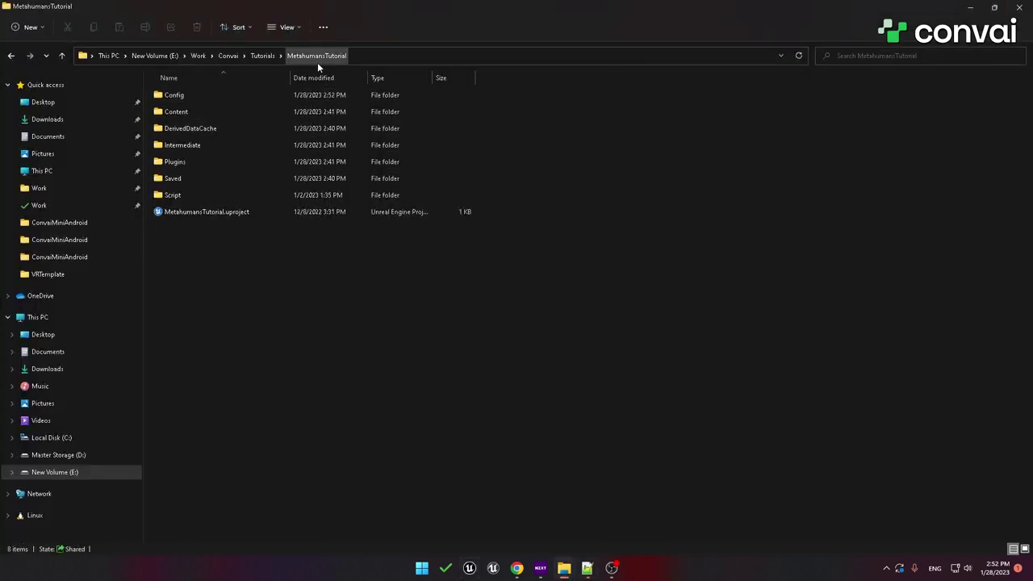
pyautogui.click(184, 97)
pyautogui.doubleClick(184, 97)
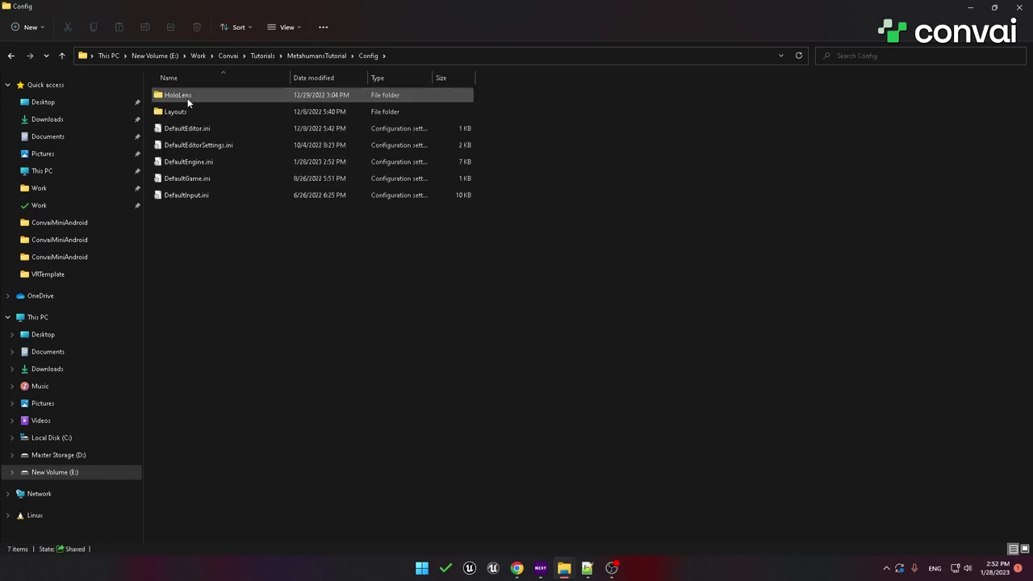
pyautogui.click(194, 165)
pyautogui.doubleClick(192, 164)
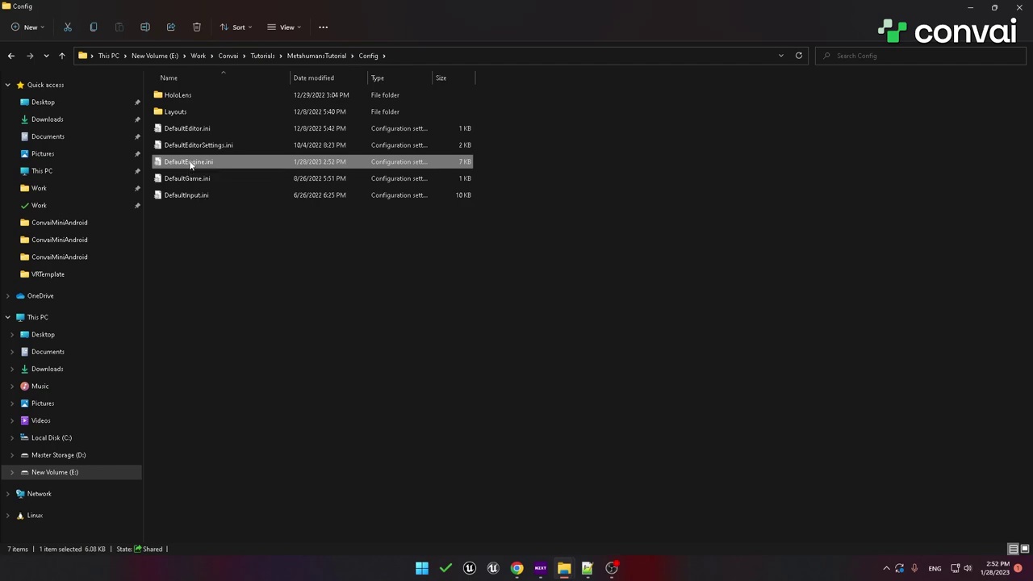
# Step: Add a [Voice] section with bEnabled=true at the beginning of DefaultEngine.ini and save the file
pyautogui.moveTo(522, 137); pyautogui.dragTo(392, 158)
pyautogui.hotkey('ctrl', 'v')
pyautogui.doubleClick(294, 199)
pyautogui.doubleClick(309, 207)
pyautogui.click(316, 206)
pyautogui.hotkey('ctrl', 's')
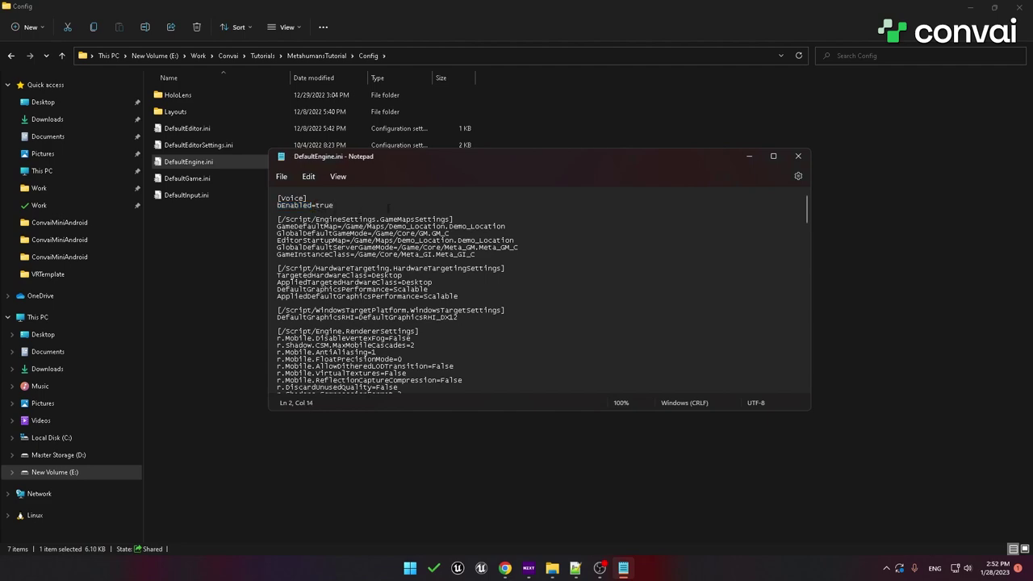
# Step: Close the configuration file and reopen the project from MetahumansTutorial.uproject
pyautogui.click(798, 155)
pyautogui.click(317, 55)
pyautogui.click(208, 213)
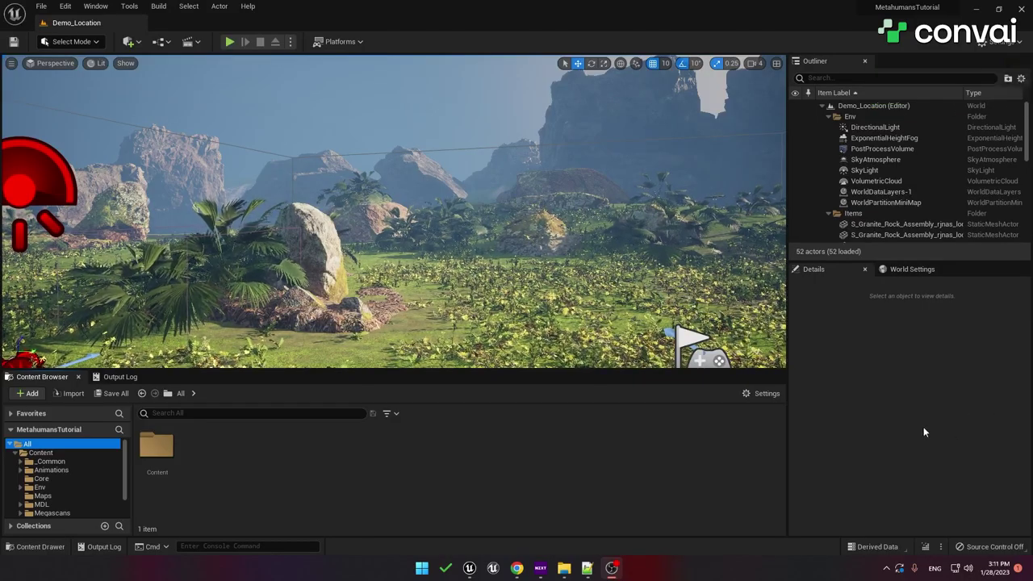
# Step: Import the Bryan MetaHuman preset into the project from Quixel Bridge
pyautogui.click(95, 6)
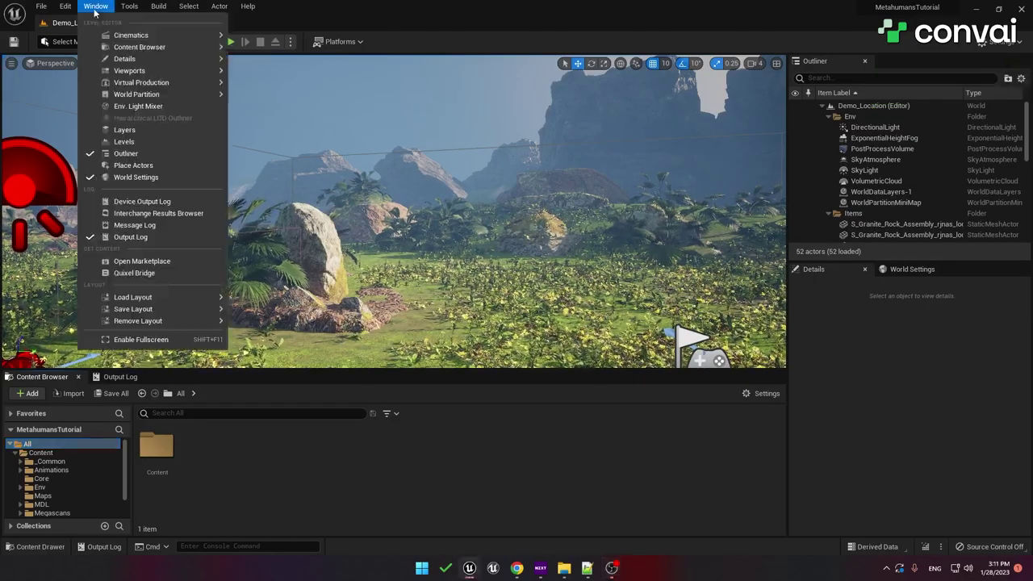
pyautogui.click(146, 273)
pyautogui.click(122, 165)
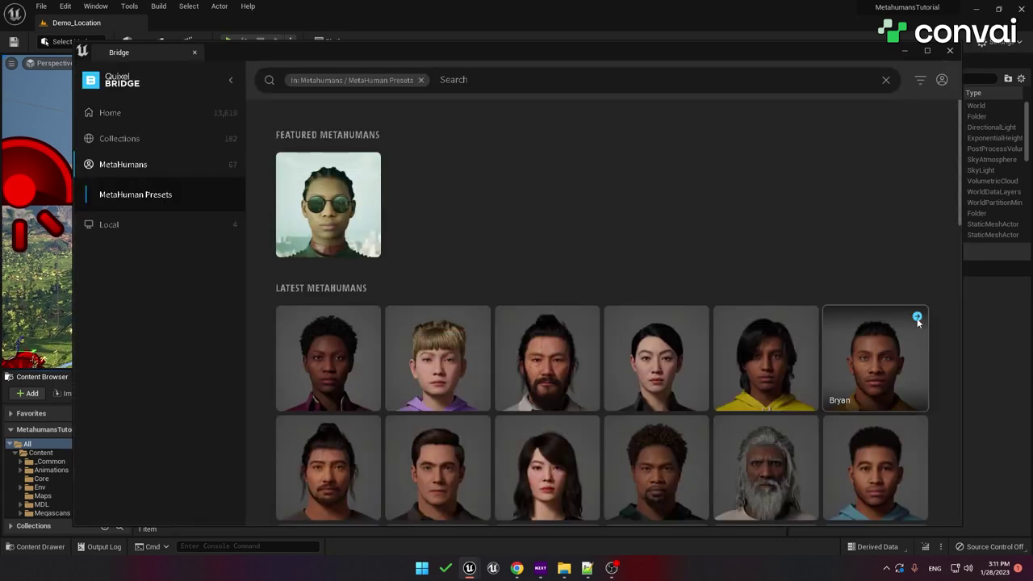
pyautogui.click(917, 318)
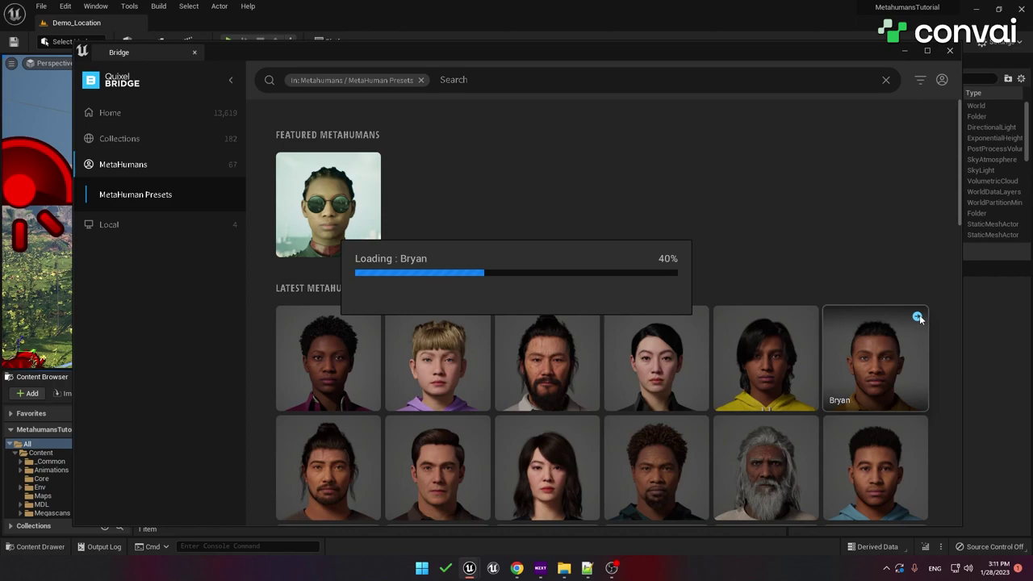
pyautogui.click(950, 51)
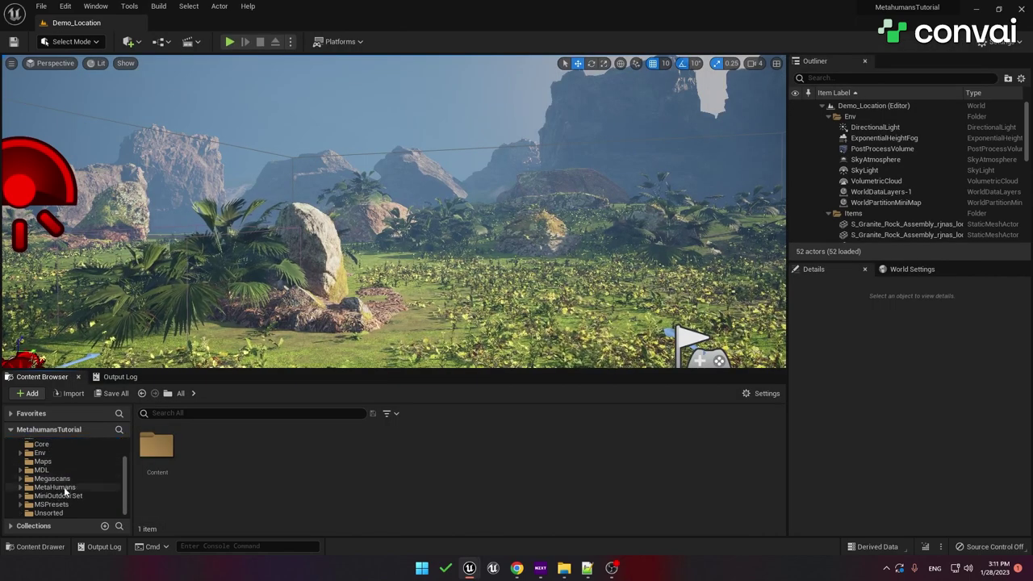
# Step: Place BP_Bryan from the MetaHumans/Bryan folder in the level on the grass near the rocks, facing the view
pyautogui.click(58, 487)
pyautogui.doubleClick(156, 449)
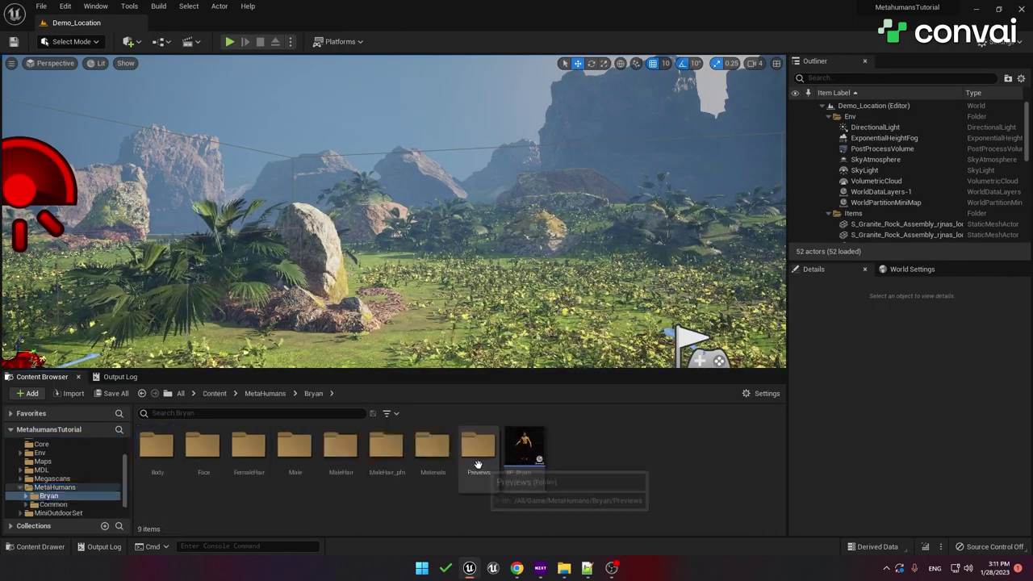
pyautogui.moveTo(524, 449); pyautogui.dragTo(465, 260)
pyautogui.moveTo(518, 301); pyautogui.dragTo(469, 315)
pyautogui.moveTo(518, 302); pyautogui.dragTo(549, 272, button='right')
pyautogui.press('w')
pyautogui.press('Escape')
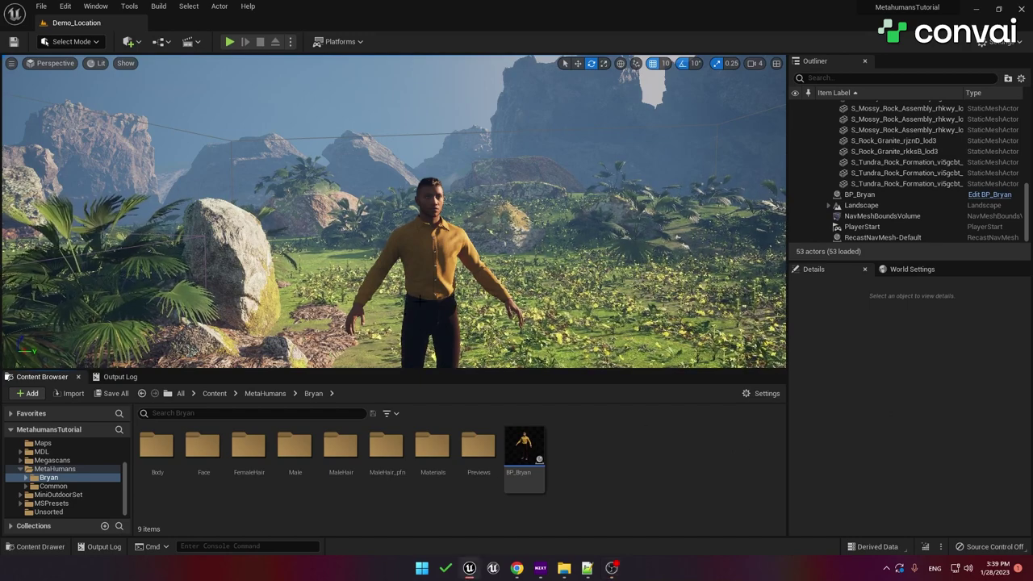
# Step: Open the BP_Bryan blueprint and add a Convai Chatbot component to it
pyautogui.doubleClick(524, 448)
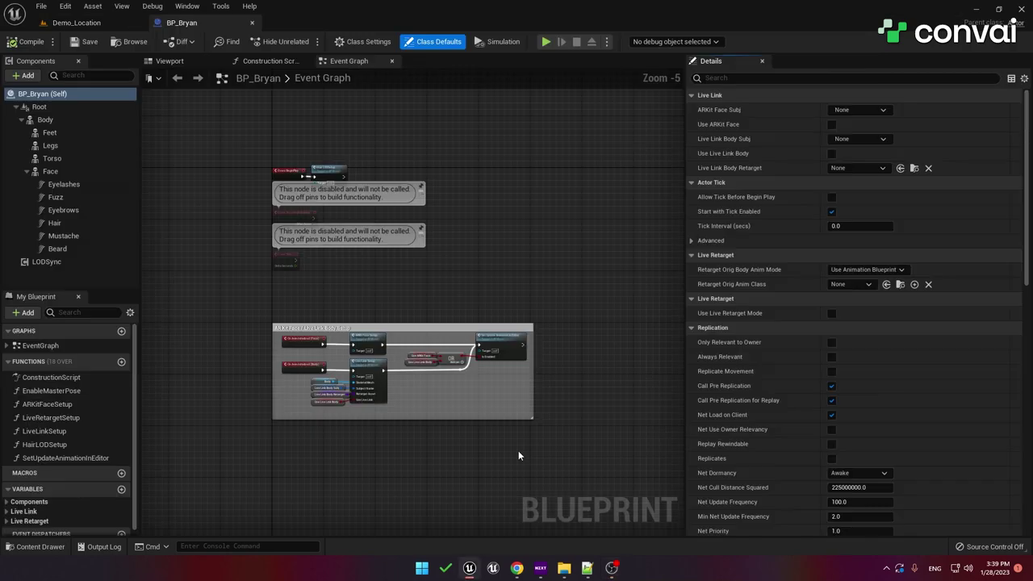
pyautogui.click(23, 75)
pyautogui.write('convai')
pyautogui.click(55, 110)
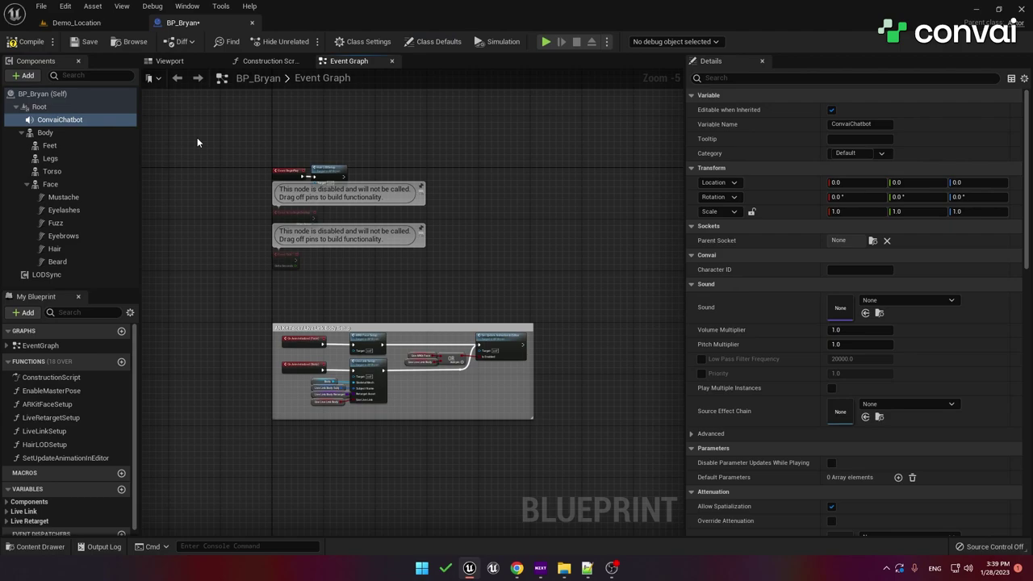
# Step: Select the ConvaiChatbot component and open its Character ID for editing
pyautogui.click(57, 123)
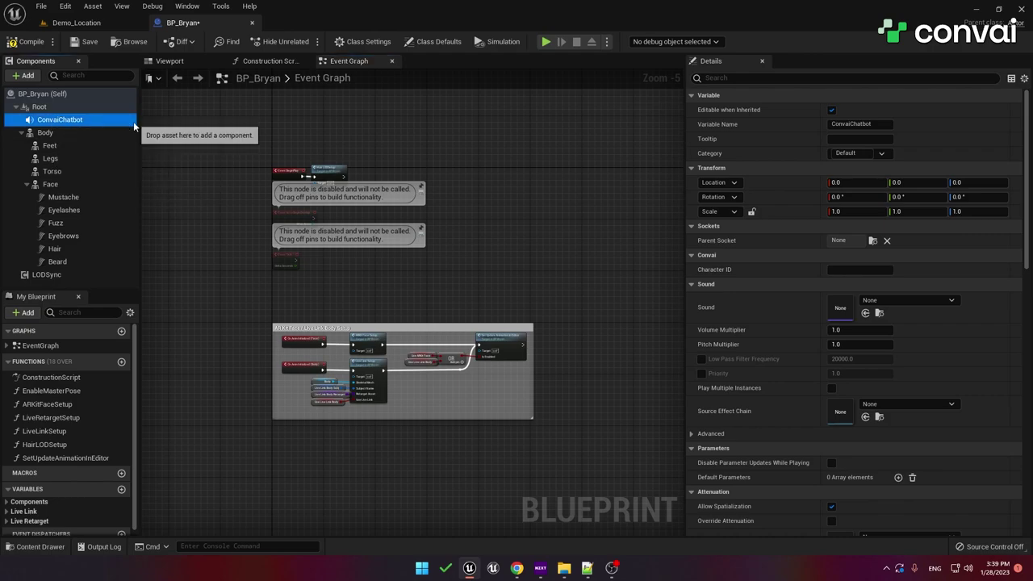
pyautogui.click(713, 61)
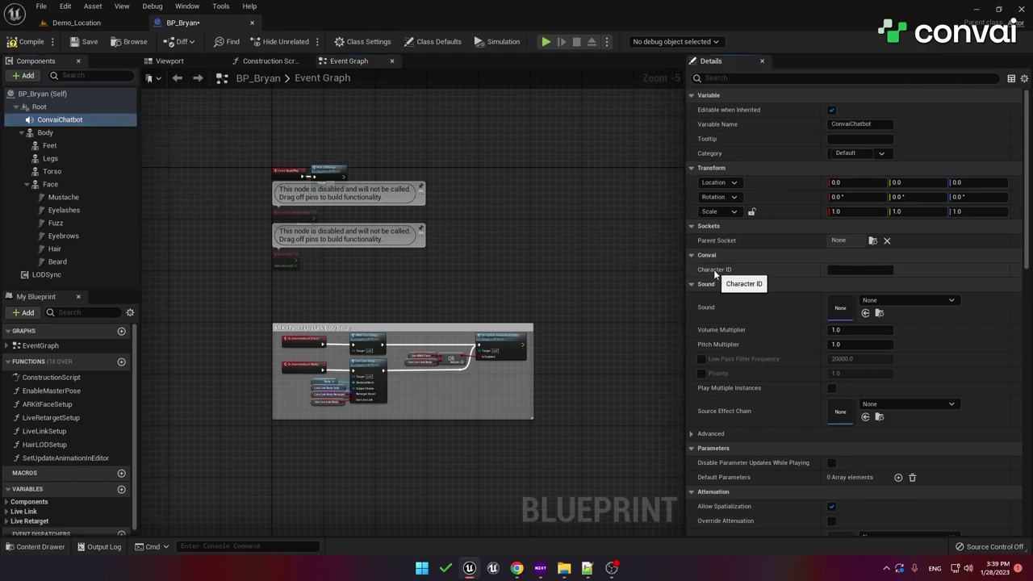
pyautogui.click(860, 270)
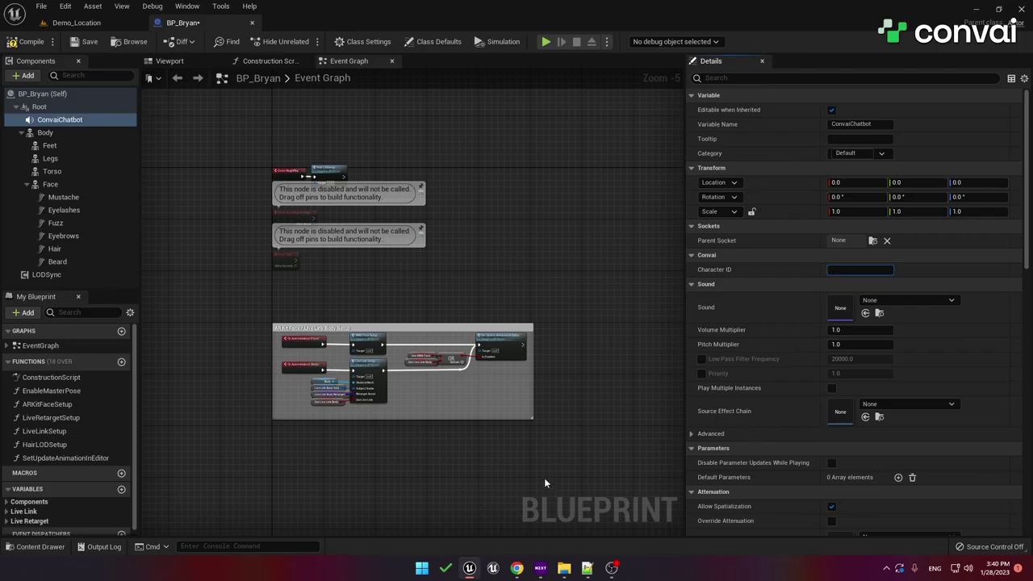
# Step: Switch to Chrome, open the Elvis character from the Convai dashboard and copy its character ID
pyautogui.click(517, 568)
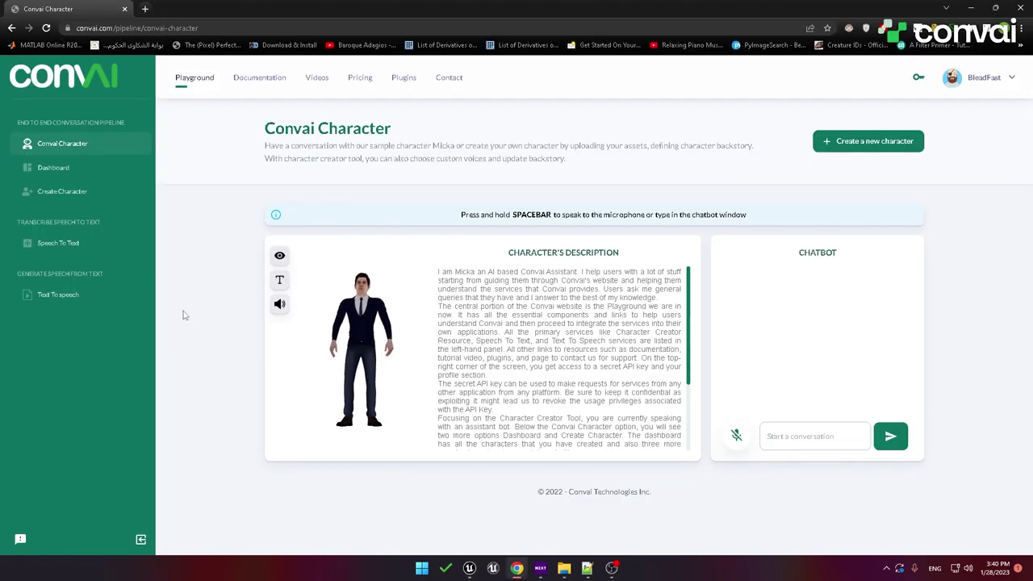
pyautogui.click(57, 168)
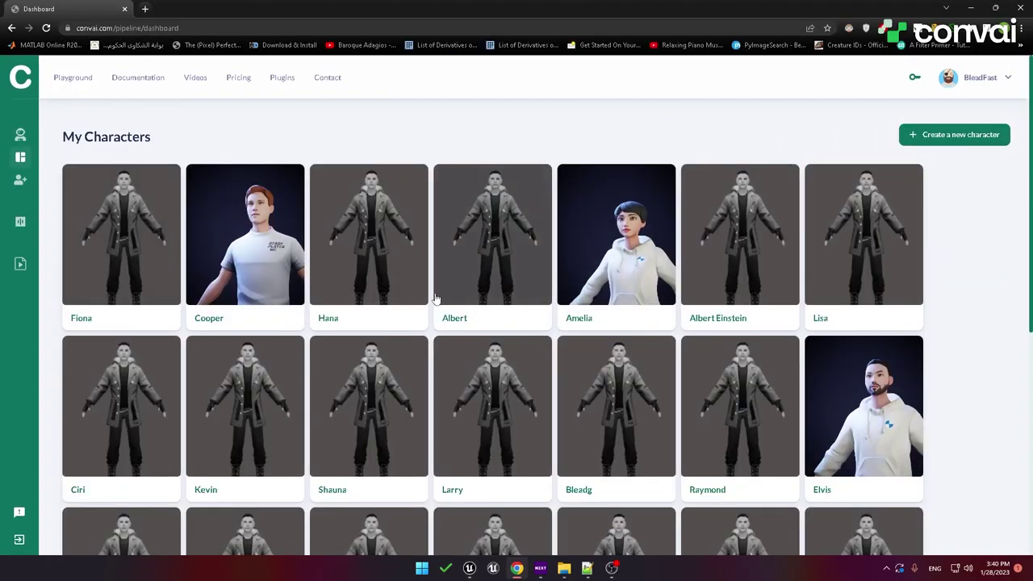
pyautogui.scroll(-2, 436, 299)
pyautogui.scroll(2, 493, 323)
pyautogui.click(876, 389)
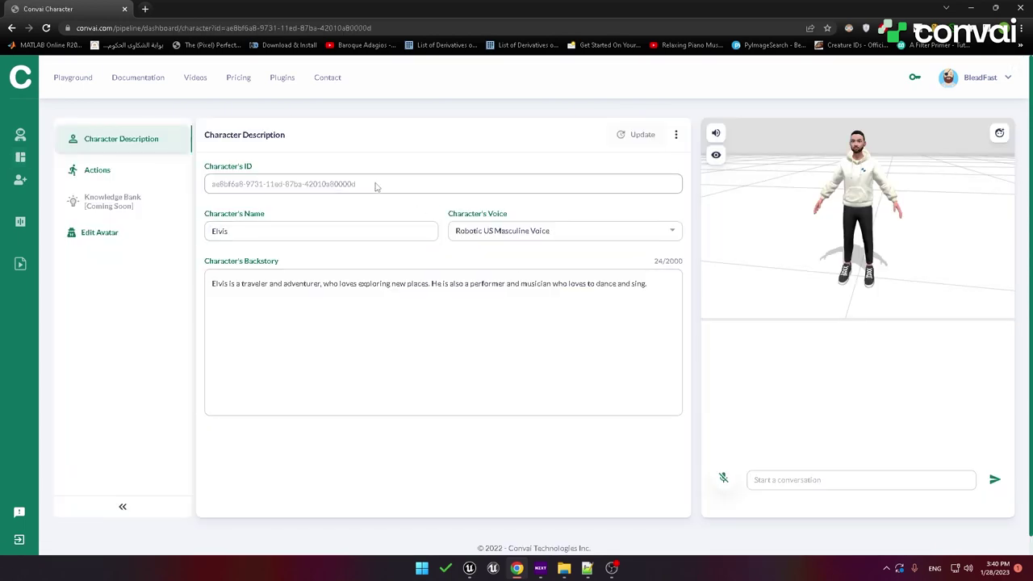
pyautogui.moveTo(375, 186); pyautogui.dragTo(211, 191)
pyautogui.rightClick(242, 184)
pyautogui.click(252, 189)
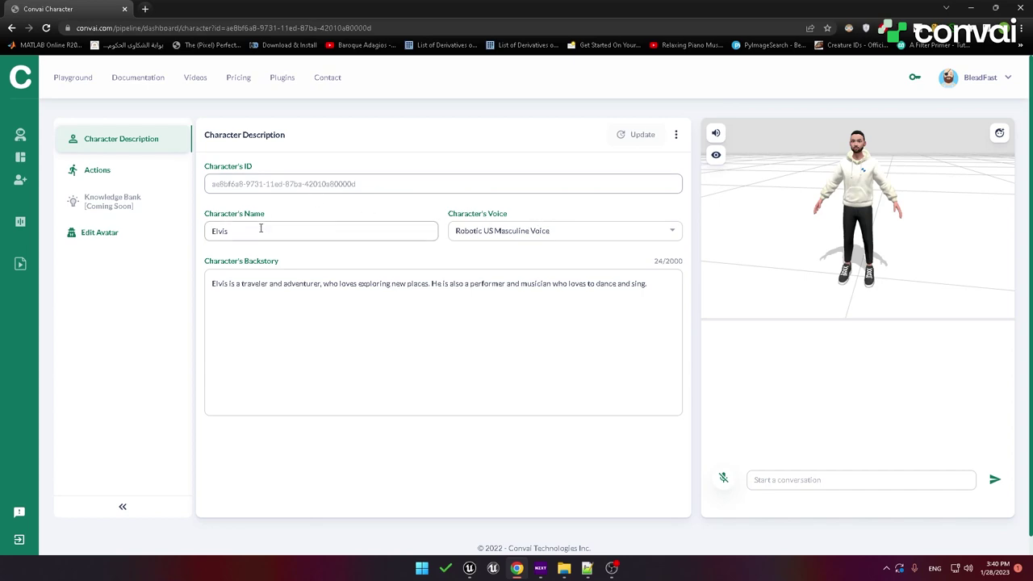
# Step: Examine the Elvis character's name, voice and backstory in the character description
pyautogui.moveTo(259, 230); pyautogui.dragTo(205, 233)
pyautogui.click(275, 207)
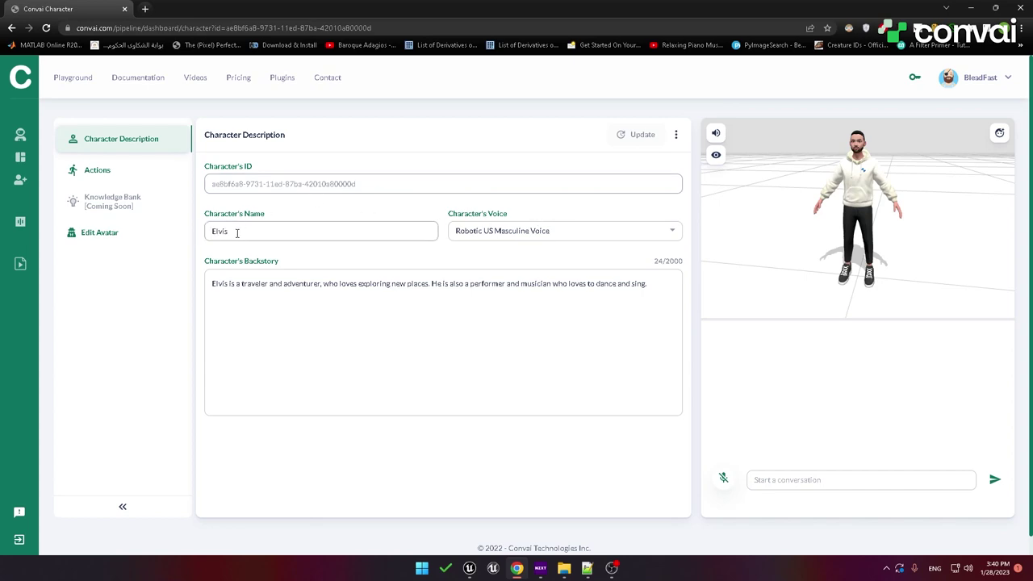
pyautogui.click(508, 234)
pyautogui.click(321, 265)
pyautogui.click(662, 288)
pyautogui.moveTo(662, 287); pyautogui.dragTo(185, 284)
pyautogui.click(203, 270)
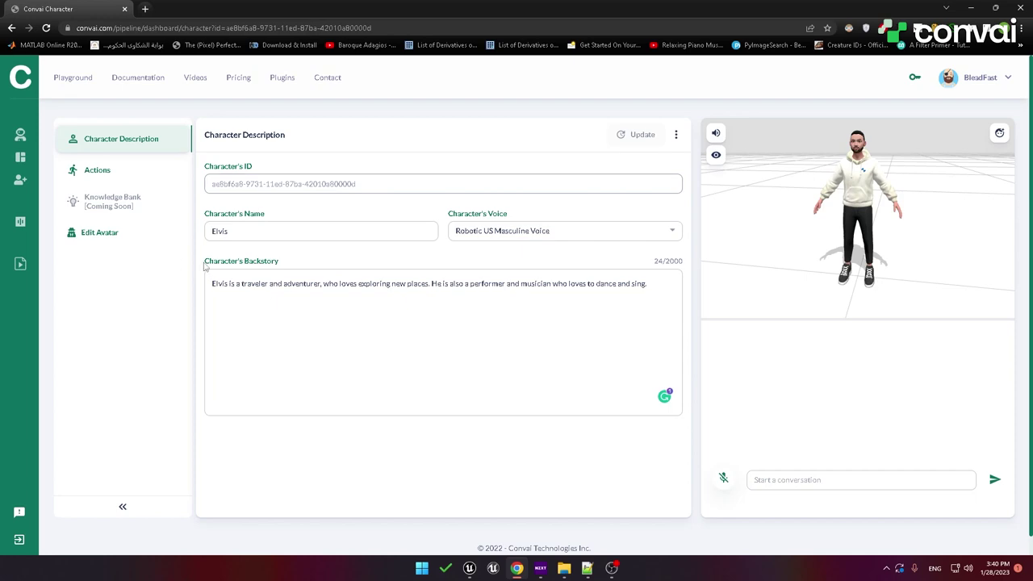
pyautogui.moveTo(649, 284); pyautogui.dragTo(202, 284)
pyautogui.click(214, 272)
# Step: Send the chat message "who are you?" to the Elvis character
pyautogui.click(813, 477)
pyautogui.write('who are you?')
pyautogui.click(994, 482)
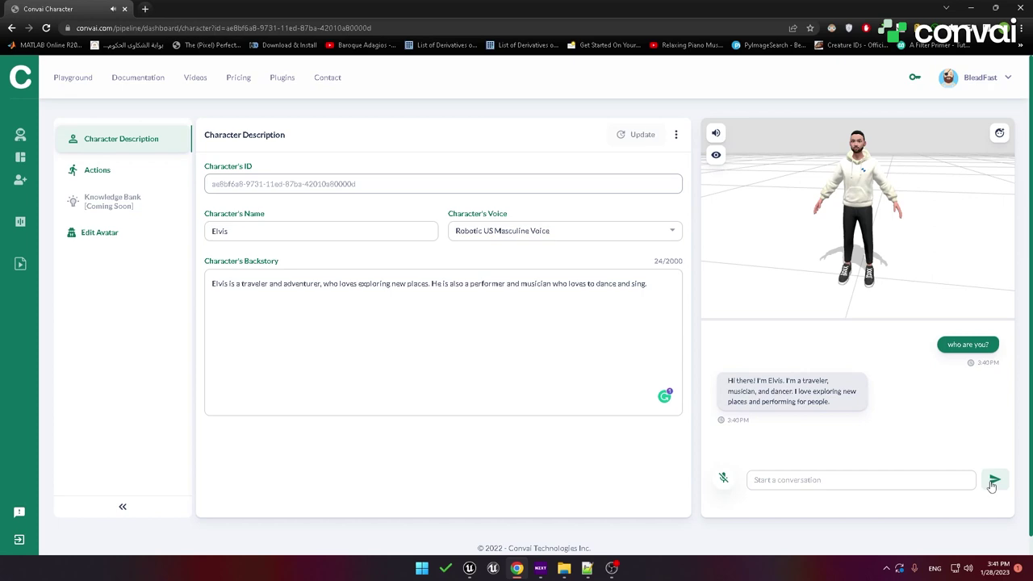
# Step: Change the character's backstory to "Elvis is a trader, who loves to trade in jewelry." and update the character
pyautogui.tripleClick(656, 310)
pyautogui.moveTo(654, 286); pyautogui.dragTo(244, 296)
pyautogui.press('BackSpace')
pyautogui.write('trader, who loves to trade in jewelry.')
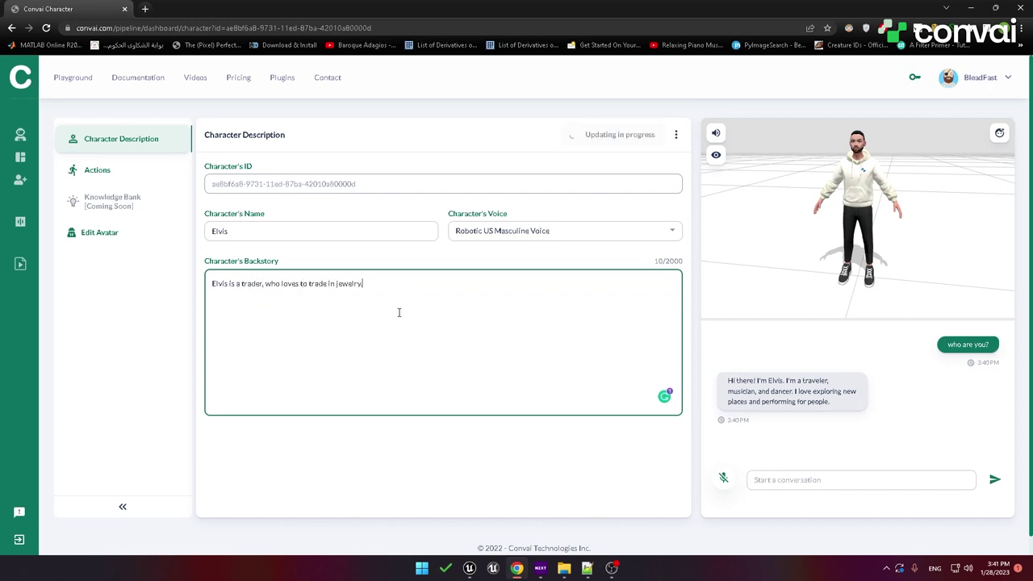
# Step: Ask the Elvis character "who are you?" in the chat again to test the updated backstory
pyautogui.click(796, 479)
pyautogui.write('who are you?')
pyautogui.press('Return')
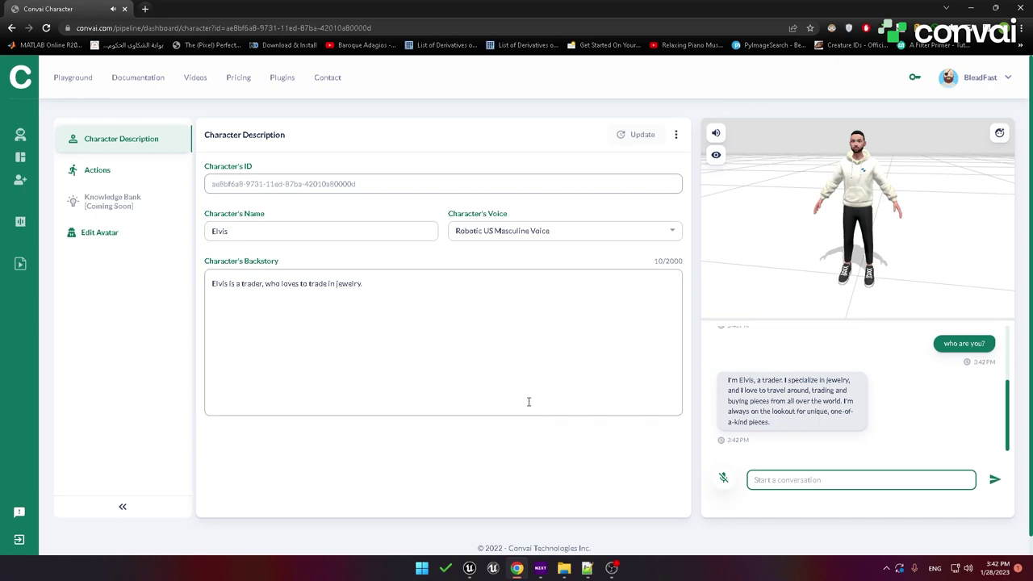
pyautogui.click(442, 368)
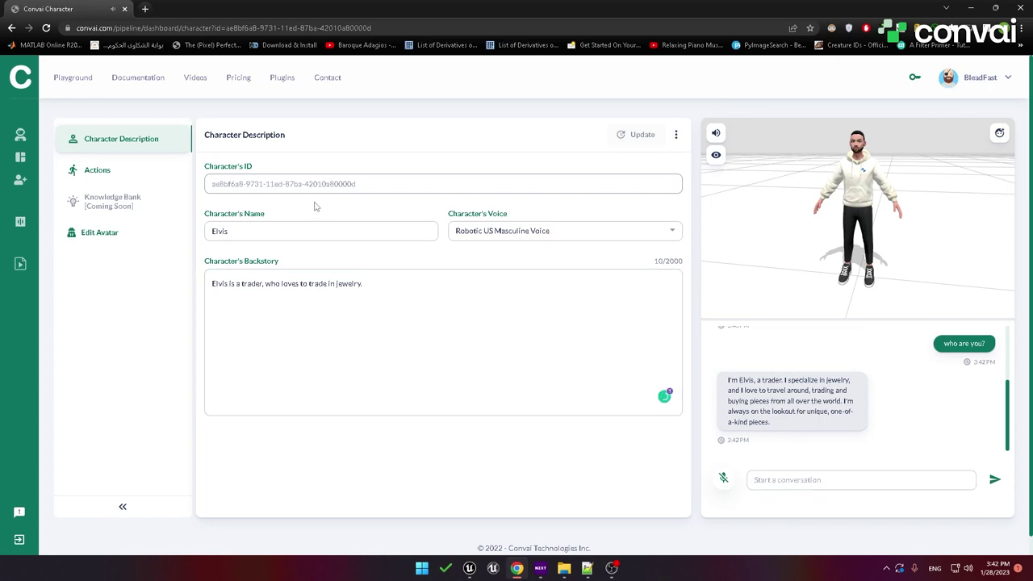
# Step: Copy the Elvis character's ID from the character description
pyautogui.moveTo(358, 184); pyautogui.dragTo(228, 187)
pyautogui.rightClick(226, 186)
pyautogui.click(259, 192)
pyautogui.click(261, 185)
# Step: Switch to Unreal Editor, paste the copied ID as the ConvaiChatbot component's Character ID and save BP_Bryan
pyautogui.click(975, 8)
pyautogui.rightClick(839, 271)
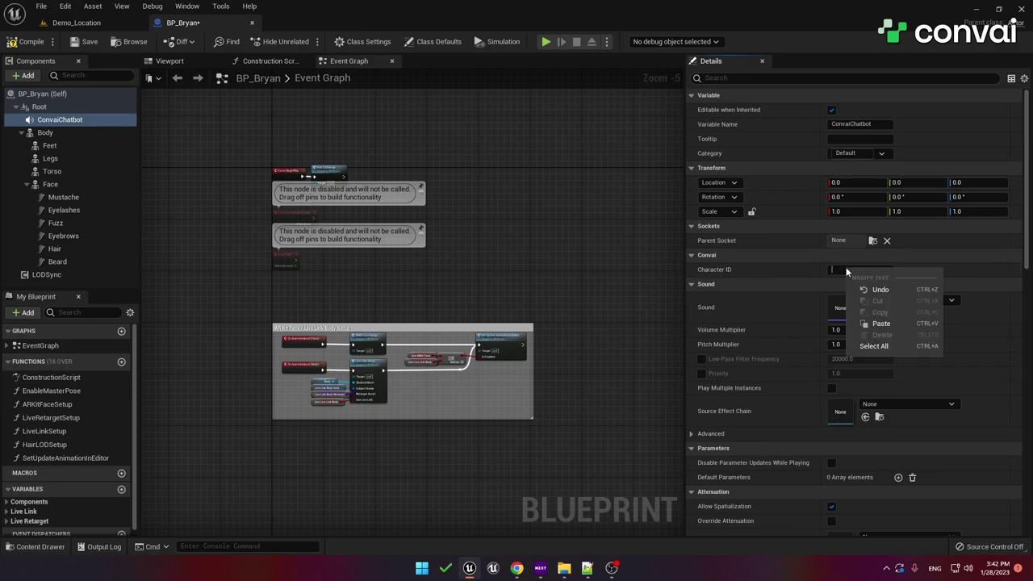
pyautogui.click(848, 326)
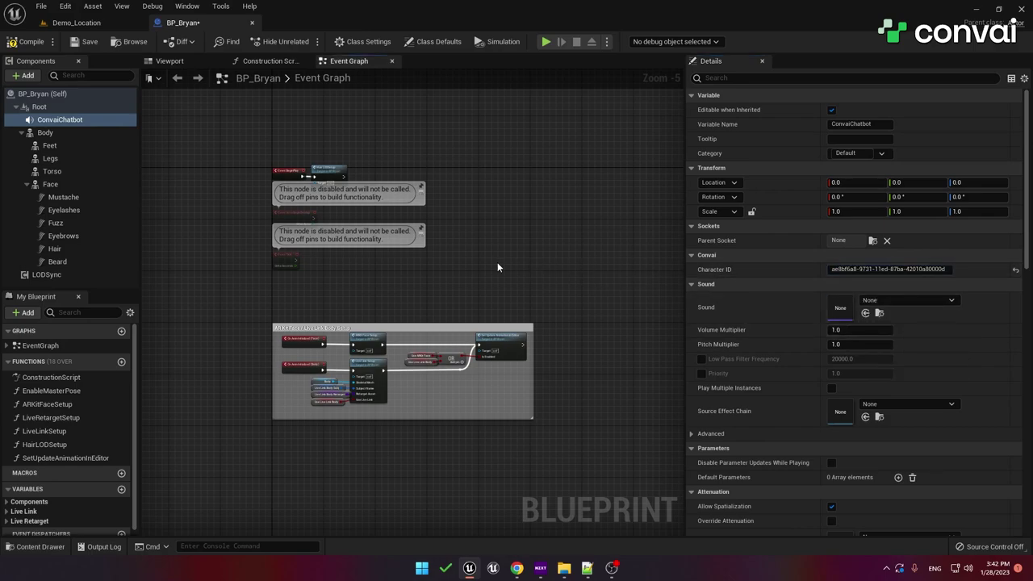
pyautogui.click(85, 42)
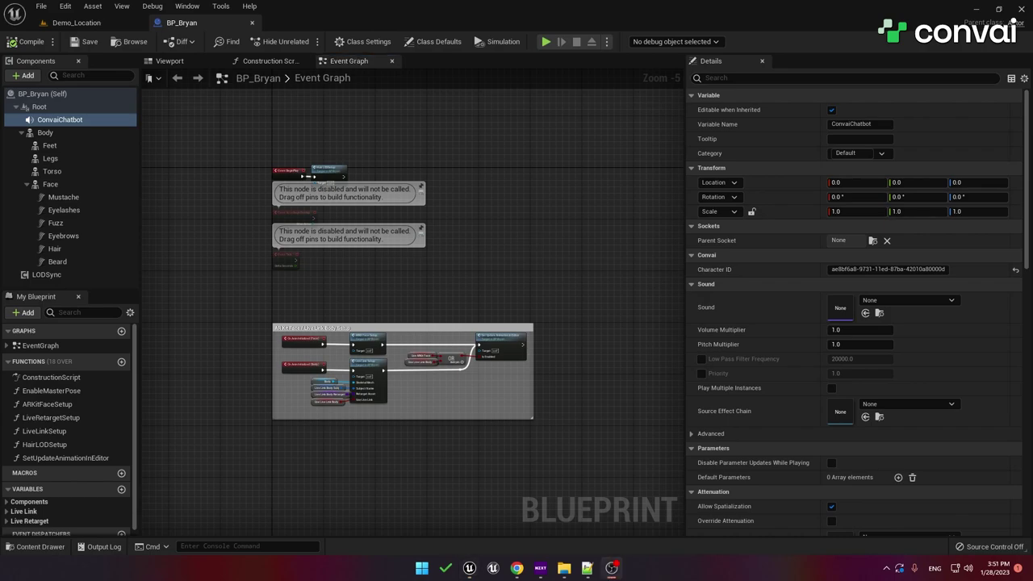
# Step: Return to the Demo_Location level and open the Meta_Player blueprint from the project's Core folder
pyautogui.click(598, 283)
pyautogui.click(99, 26)
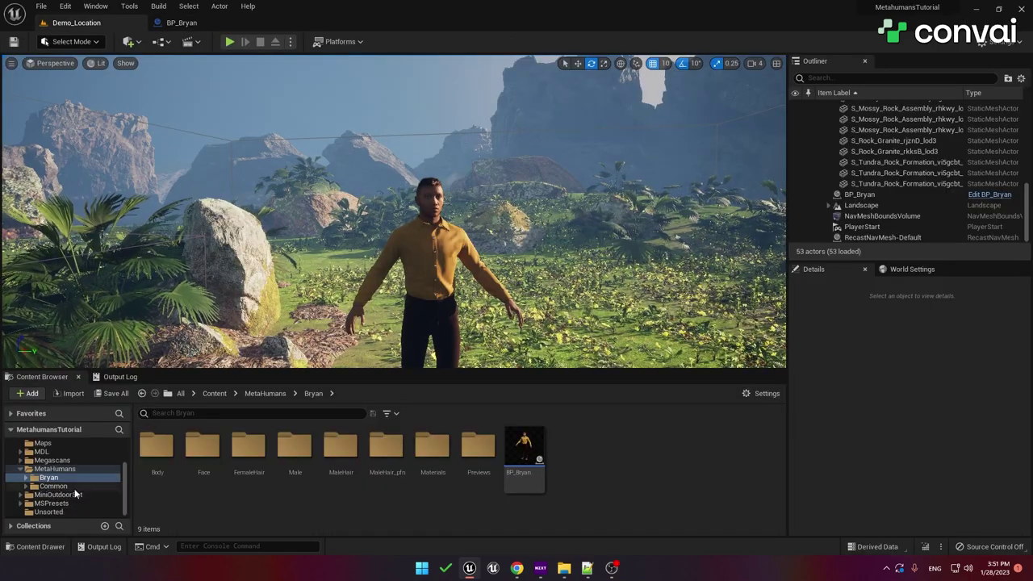
pyautogui.scroll(2, 73, 484)
pyautogui.click(42, 460)
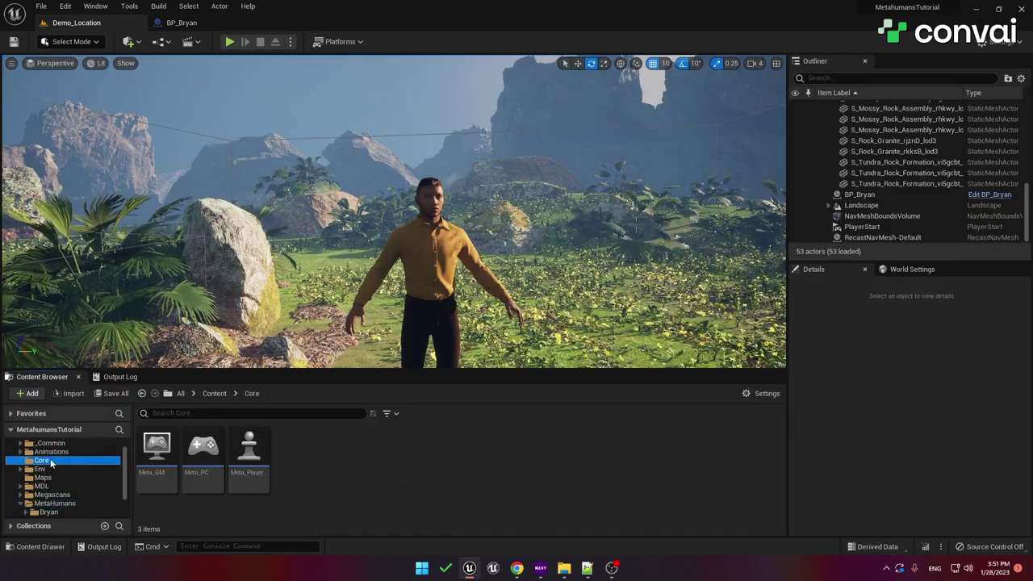
pyautogui.click(203, 457)
pyautogui.click(248, 459)
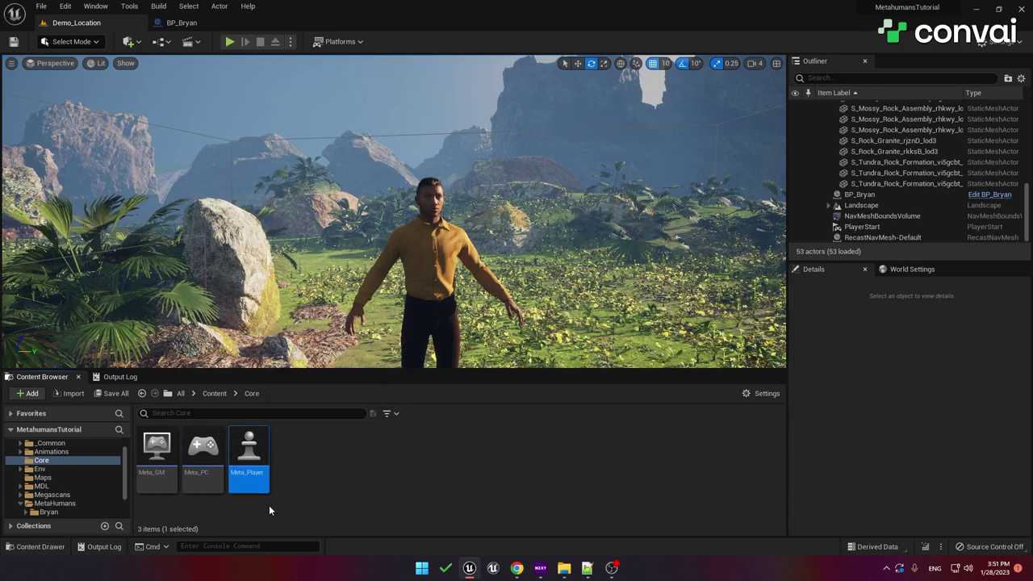
pyautogui.doubleClick(255, 460)
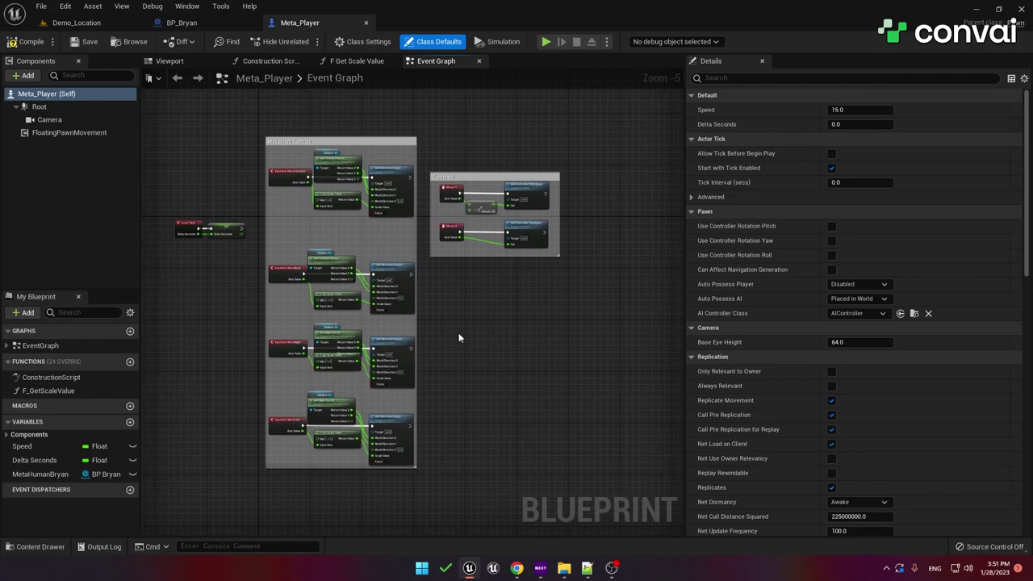
# Step: Examine the Movement Controls and Comment node groups in Meta_Player's event graph and find an empty area
pyautogui.scroll(1, 485, 335)
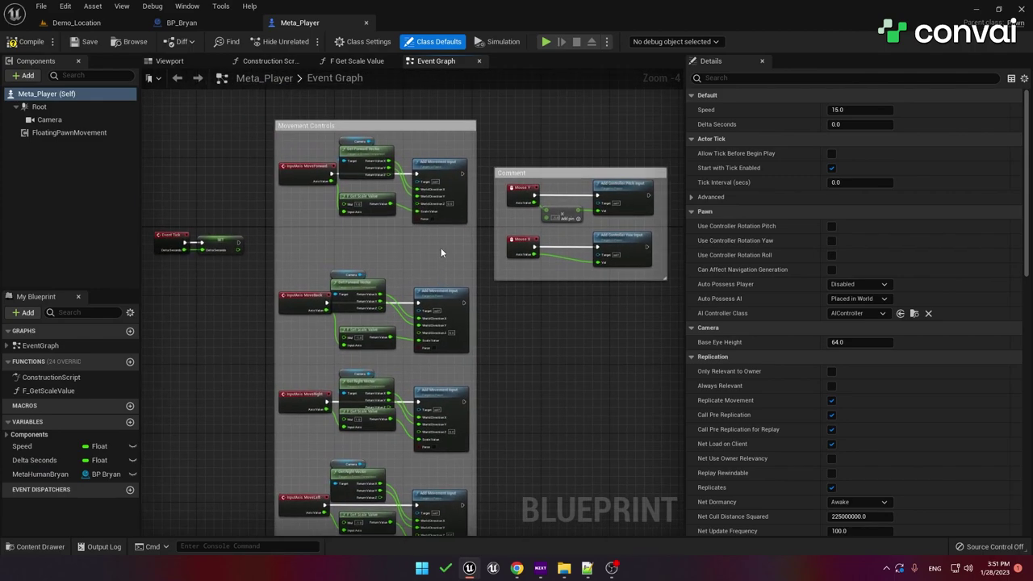
pyautogui.click(297, 126)
pyautogui.click(539, 172)
pyautogui.moveTo(633, 360); pyautogui.dragTo(592, 318, button='right')
pyautogui.scroll(-1, 592, 317)
pyautogui.click(597, 337)
pyautogui.moveTo(563, 178); pyautogui.dragTo(488, 137, button='right')
pyautogui.moveTo(590, 412); pyautogui.dragTo(382, 287, button='right')
pyautogui.scroll(1, 388, 265)
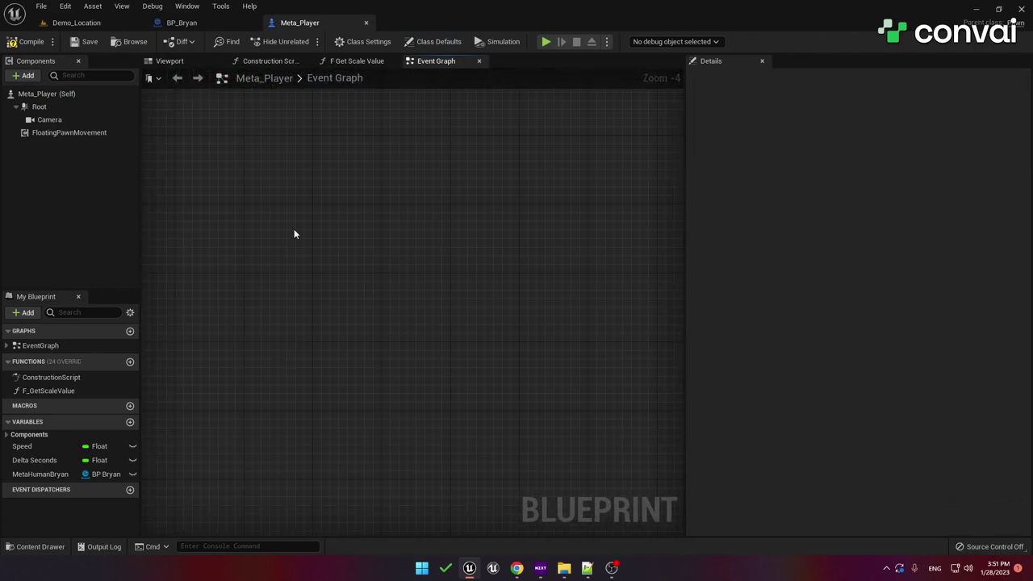
# Step: Add a Convai Player component to the Meta_Player blueprint
pyautogui.click(22, 75)
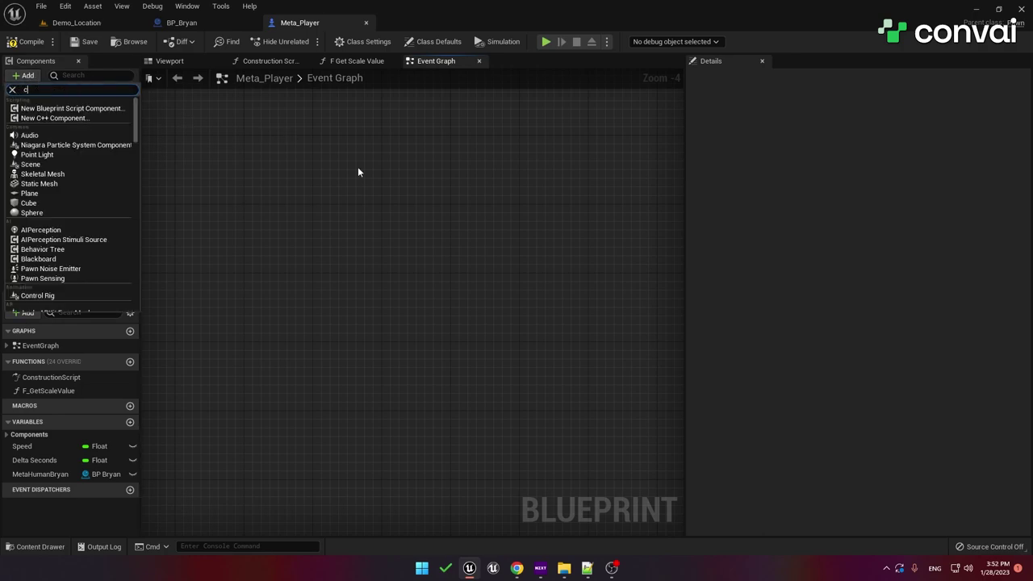
pyautogui.write('convai')
pyautogui.click(70, 120)
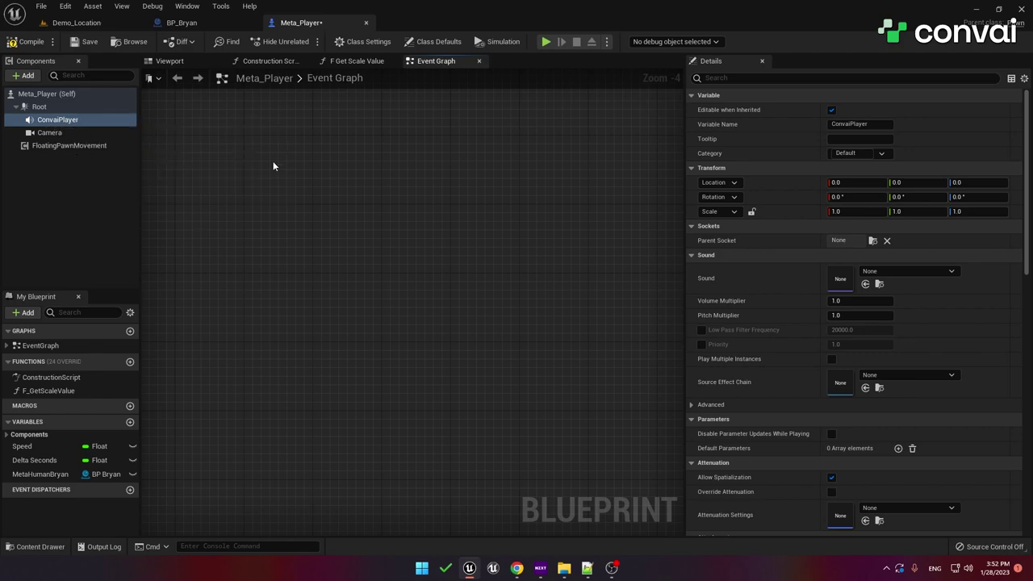
# Step: Add a Space Bar keyboard event to the empty area of the event graph
pyautogui.scroll(4, 314, 291)
pyautogui.rightClick(309, 279)
pyautogui.write('spac')
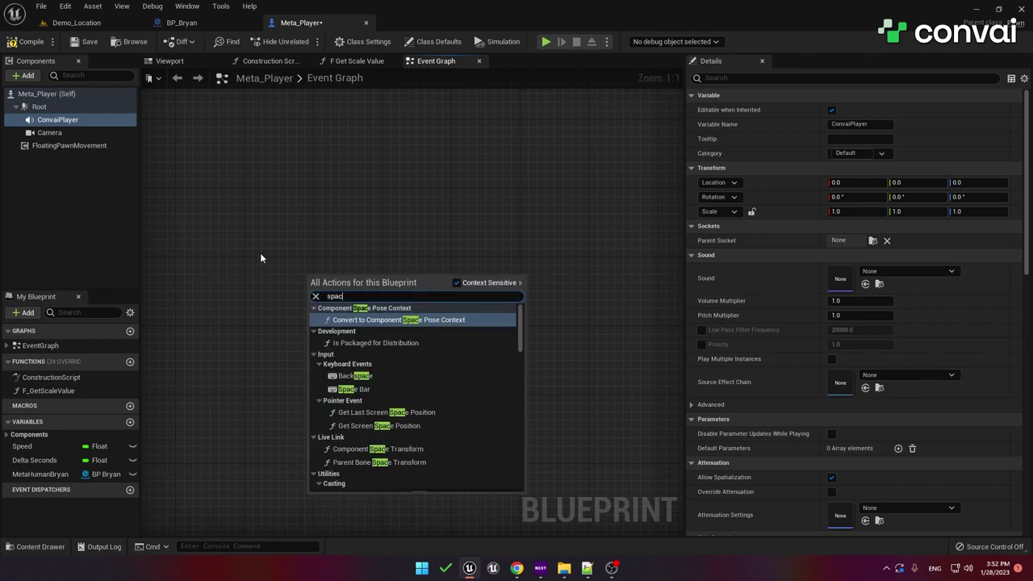
pyautogui.click(352, 389)
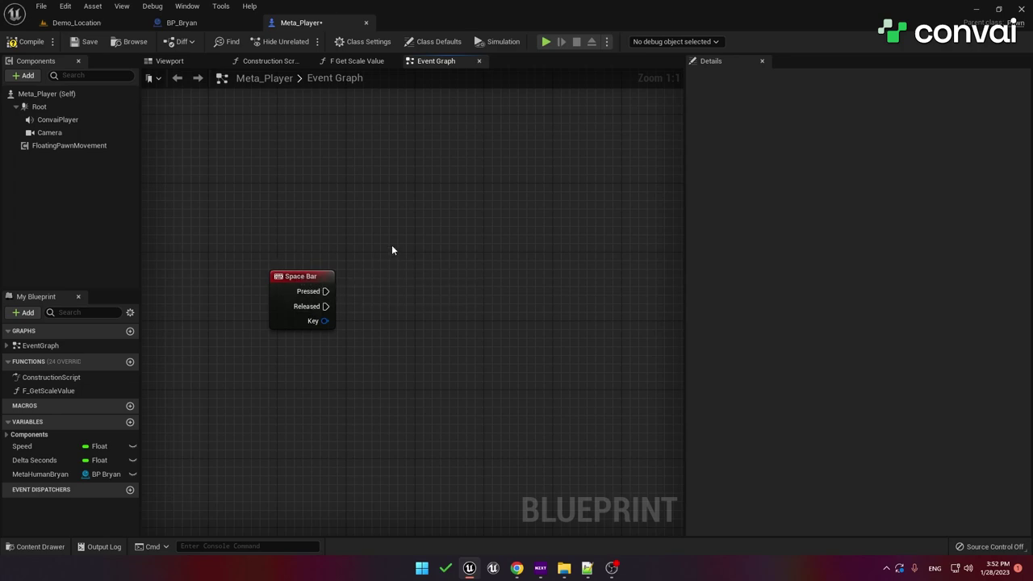
pyautogui.moveTo(392, 250); pyautogui.dragTo(354, 252, button='right')
# Step: Add a Start Talking node targeting ConvaiPlayer and connect it to the Space Bar event's Pressed output
pyautogui.moveTo(57, 119); pyautogui.dragTo(341, 218)
pyautogui.write('start t')
pyautogui.press('Return')
pyautogui.moveTo(287, 293); pyautogui.dragTo(362, 251)
pyautogui.moveTo(399, 232); pyautogui.dragTo(374, 192)
pyautogui.moveTo(400, 141); pyautogui.dragTo(367, 190)
pyautogui.moveTo(369, 189); pyautogui.dragTo(447, 119)
pyautogui.click(375, 168)
pyautogui.click(413, 102)
# Step: Add a Finish Talking node targeting ConvaiPlayer and connect it to the Space Bar event's Released output
pyautogui.moveTo(57, 120); pyautogui.dragTo(411, 419)
pyautogui.write('finis')
pyautogui.click(466, 279)
pyautogui.moveTo(468, 436); pyautogui.dragTo(469, 409)
pyautogui.moveTo(288, 308); pyautogui.dragTo(422, 423)
pyautogui.moveTo(478, 369); pyautogui.dragTo(455, 409)
pyautogui.moveTo(455, 410); pyautogui.dragTo(456, 427)
pyautogui.click(348, 362)
pyautogui.moveTo(391, 135); pyautogui.dragTo(366, 152, button='right')
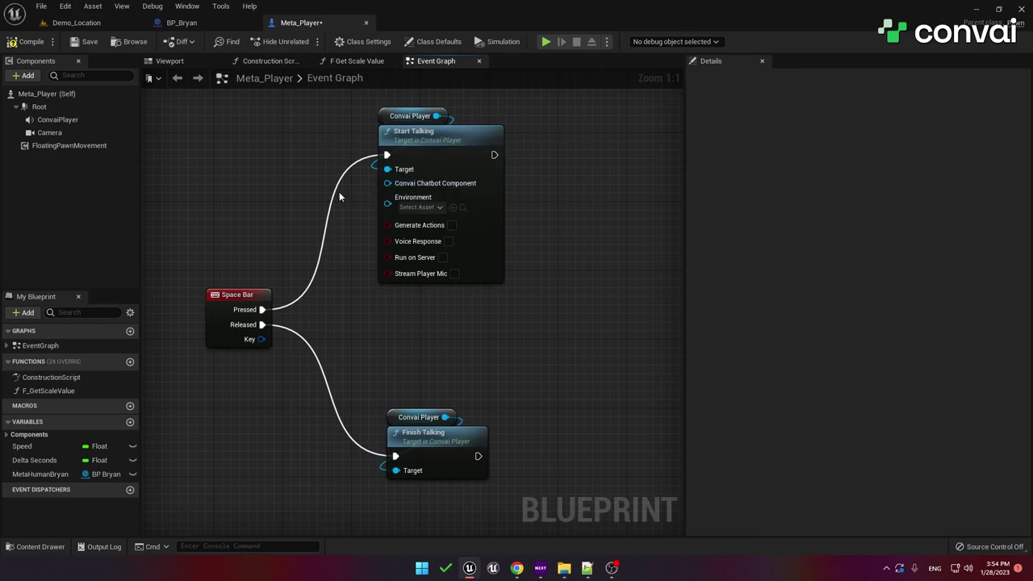
# Step: Add a Get Actor Of Class node with BP_Bryan as its actor class
pyautogui.rightClick(235, 190)
pyautogui.write('get ac')
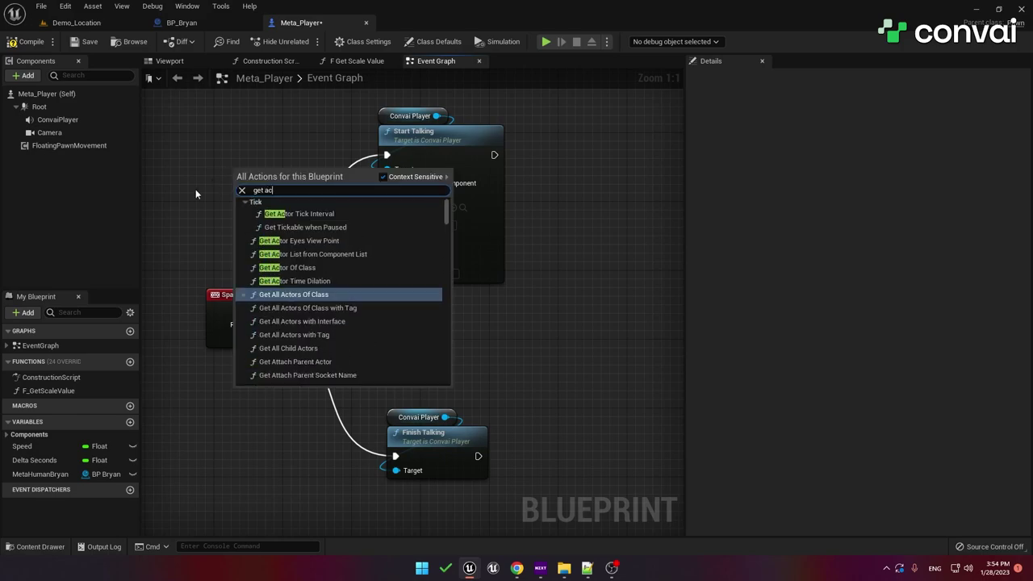
pyautogui.write('tor of cl')
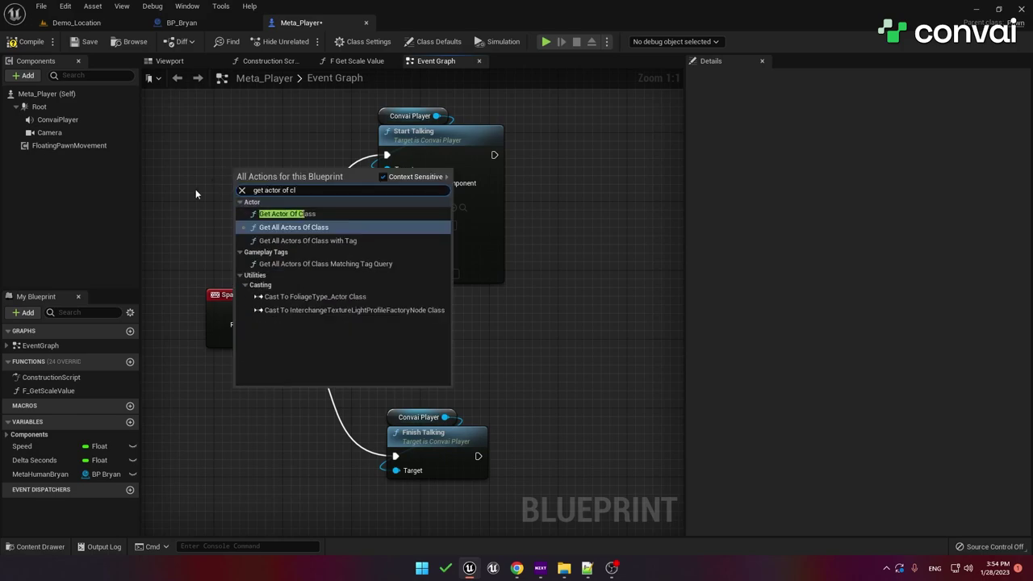
pyautogui.press('Return')
pyautogui.click(245, 200)
pyautogui.write('bp')
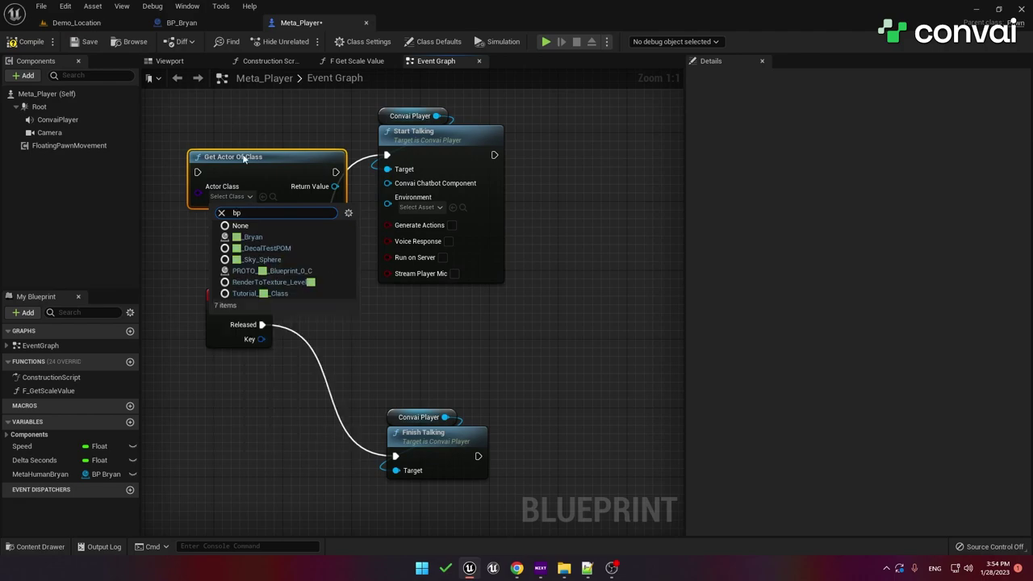
pyautogui.click(262, 237)
# Step: Position Get Actor Of Class ahead of Start Talking and connect the Space Bar's Pressed output to it
pyautogui.moveTo(277, 180); pyautogui.dragTo(260, 171)
pyautogui.moveTo(424, 144); pyautogui.dragTo(544, 144)
pyautogui.moveTo(243, 149); pyautogui.dragTo(329, 183)
pyautogui.moveTo(262, 309); pyautogui.dragTo(269, 198)
# Step: Get the Convai Chatbot from the Return Value and connect it to Start Talking's Convai Chatbot Component input
pyautogui.moveTo(355, 214)
pyautogui.mouseDown()
pyautogui.moveTo(373, 162)
pyautogui.moveTo(502, 171)
pyautogui.moveTo(360, 227)
pyautogui.mouseUp()
pyautogui.write('chatbot')
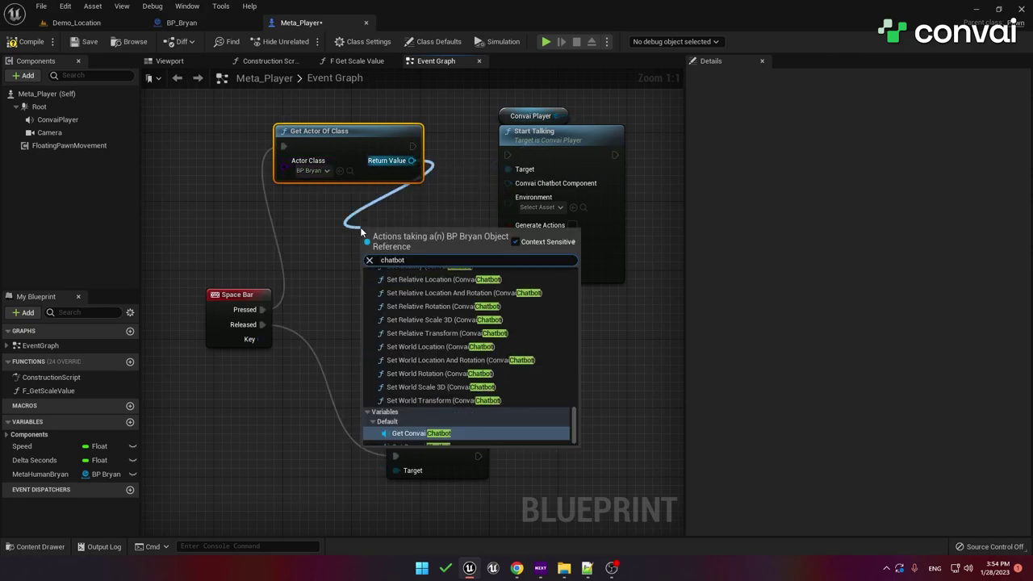
pyautogui.press('Return')
pyautogui.moveTo(414, 245); pyautogui.dragTo(508, 184)
# Step: Connect Get Actor Of Class's execution output to Start Talking and align it with the Convai Chatbot node
pyautogui.moveTo(411, 146); pyautogui.dragTo(508, 156)
pyautogui.moveTo(438, 109); pyautogui.dragTo(363, 197)
pyautogui.moveTo(355, 198); pyautogui.dragTo(364, 208)
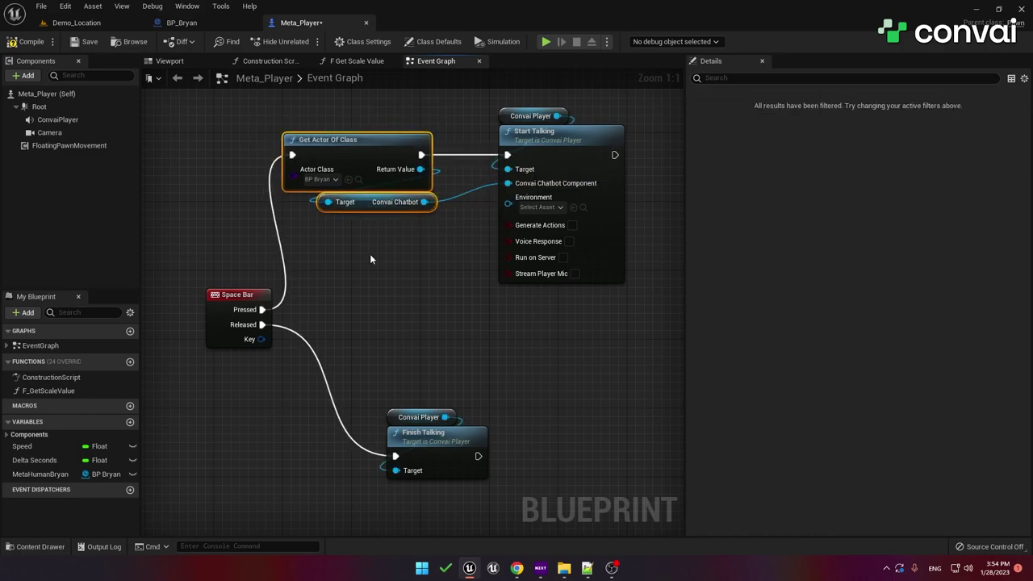
pyautogui.click(369, 242)
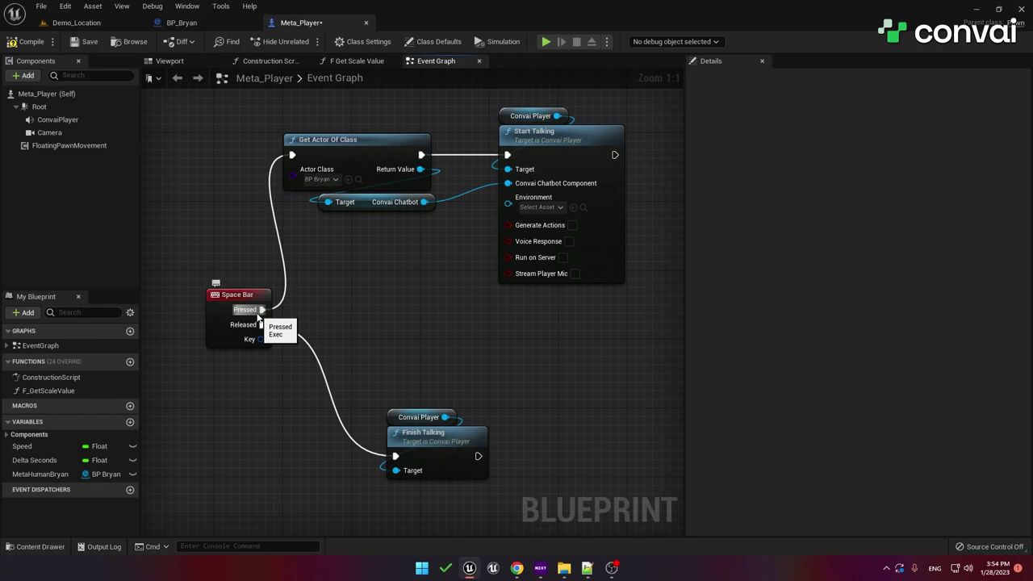
pyautogui.click(324, 181)
pyautogui.click(323, 181)
pyautogui.click(365, 206)
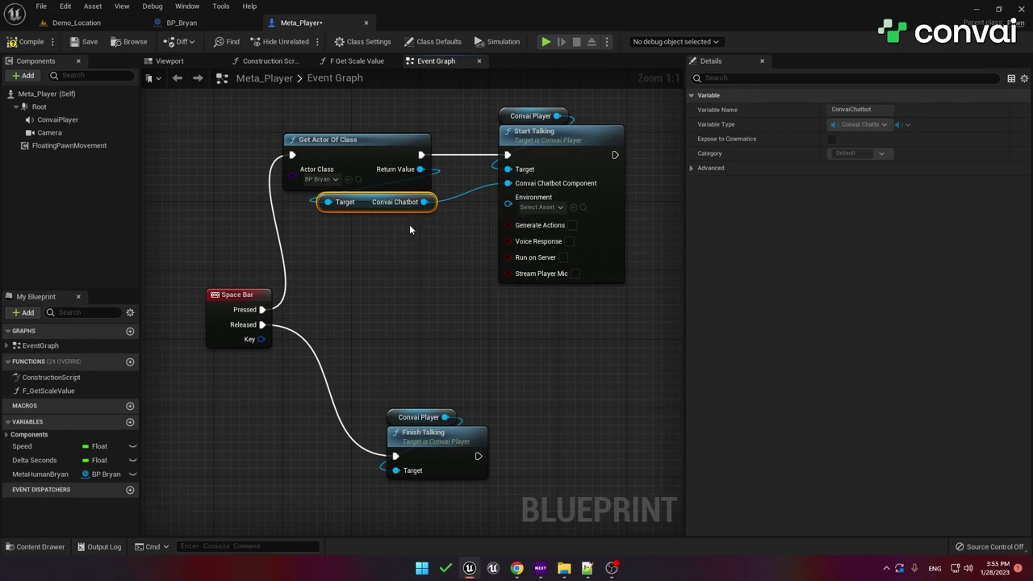
pyautogui.click(409, 227)
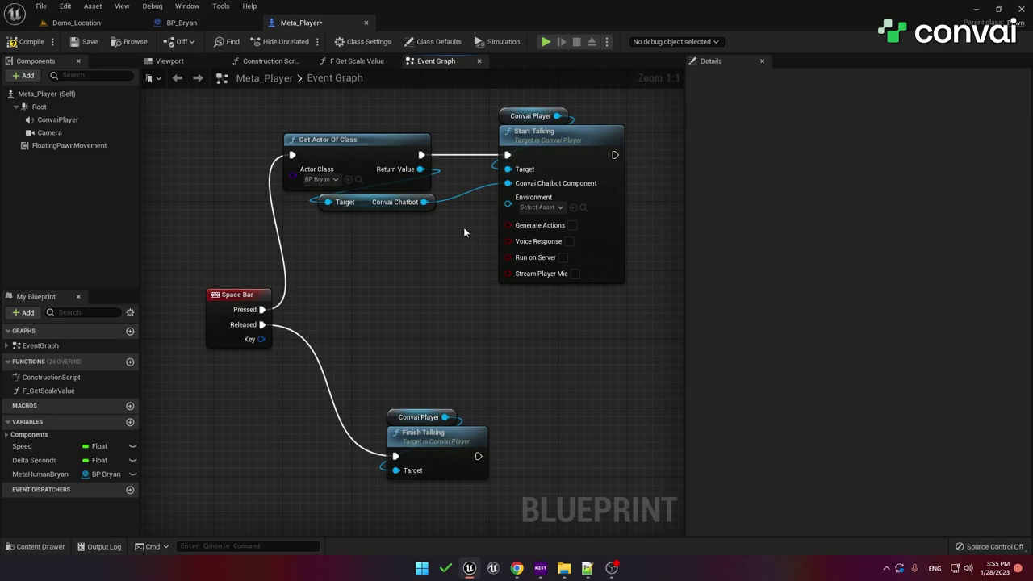
# Step: Enable Voice Response on the Start Talking node, keep Run on Server off, and save Meta_Player
pyautogui.click(569, 241)
pyautogui.click(562, 258)
pyautogui.click(562, 258)
pyautogui.click(85, 41)
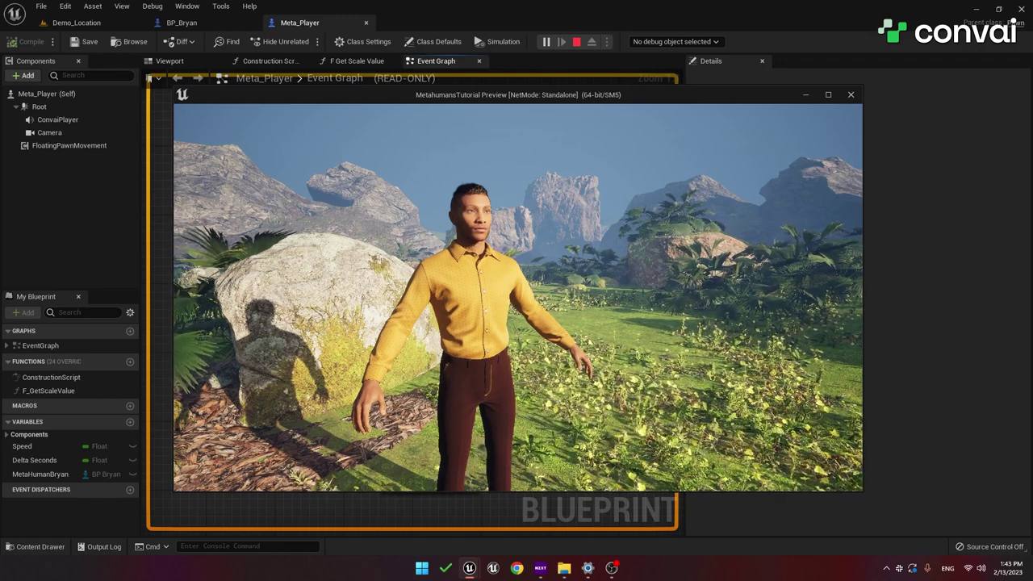
# Step: Play-test the level by moving the player around Bryan, restarting the preview once
pyautogui.press('w')
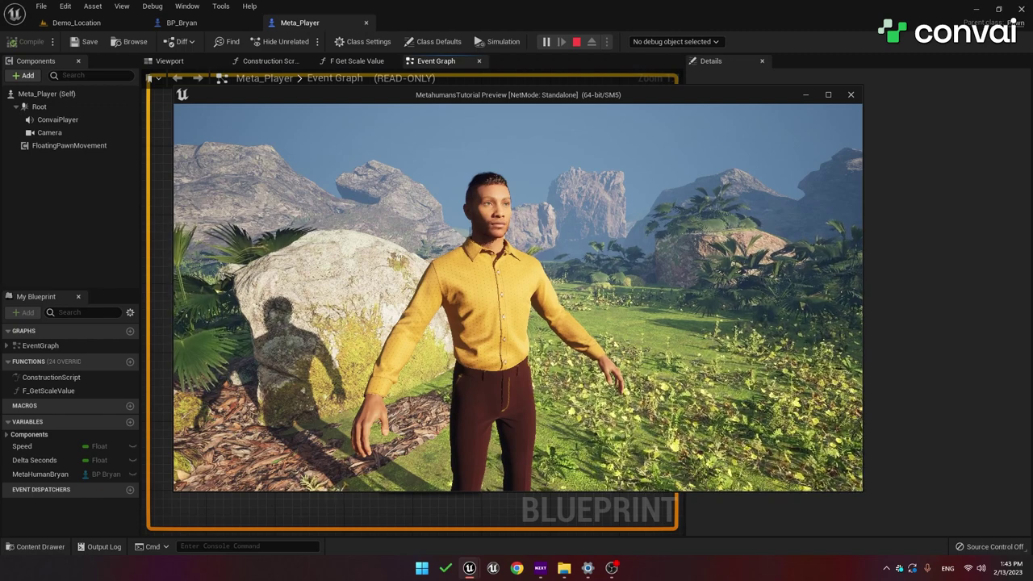
pyautogui.press('Escape')
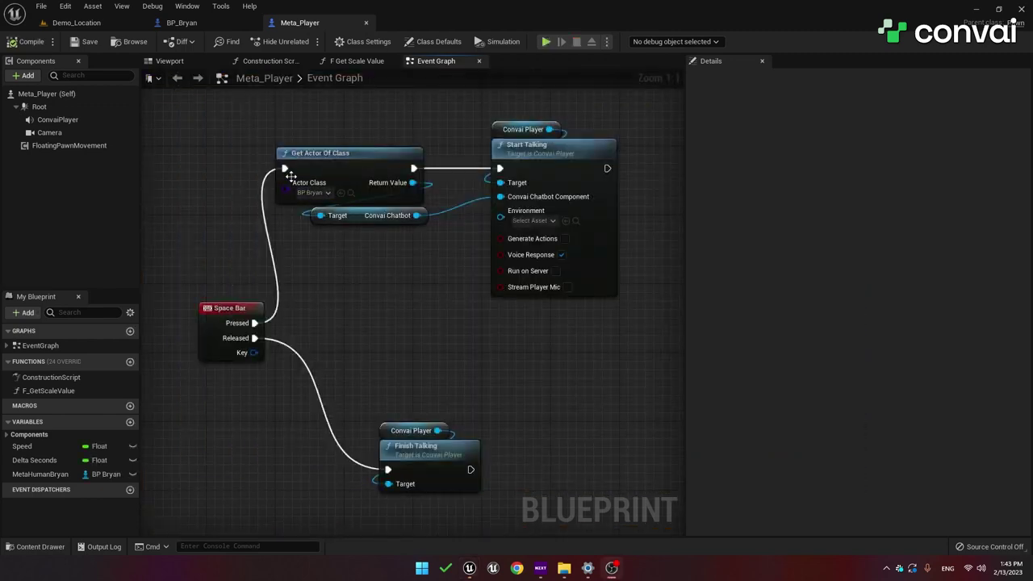
pyautogui.click(547, 42)
pyautogui.press('w')
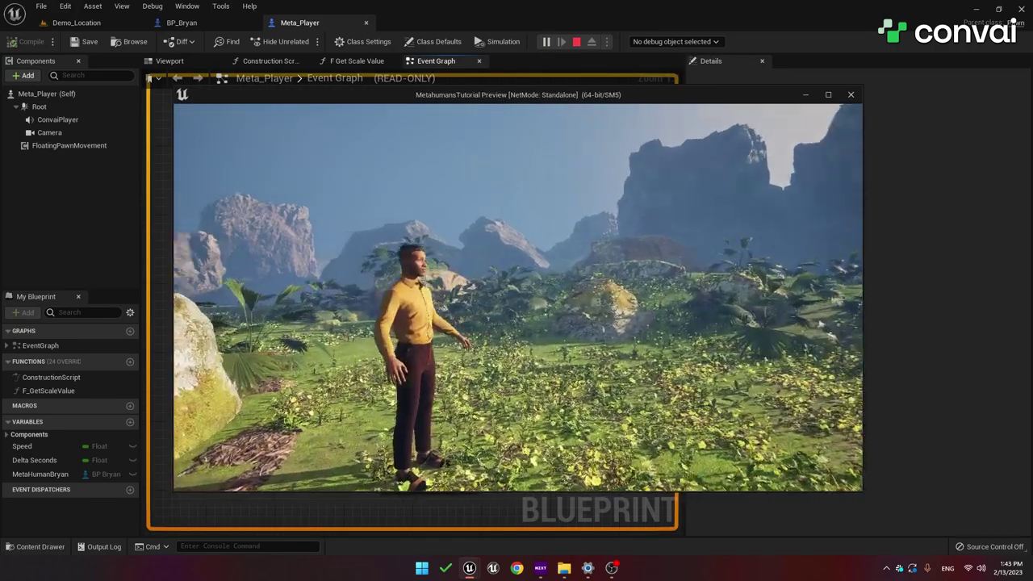
pyautogui.press('d')
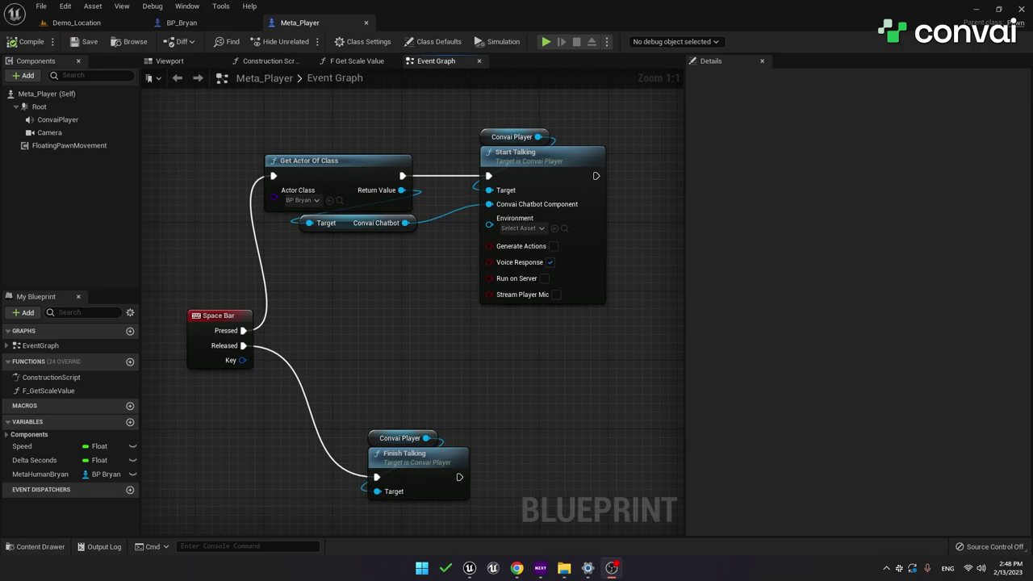
# Step: In BP_Bryan's event graph, add a ConvaiChatbot reference and get its Session ID
pyautogui.click(198, 23)
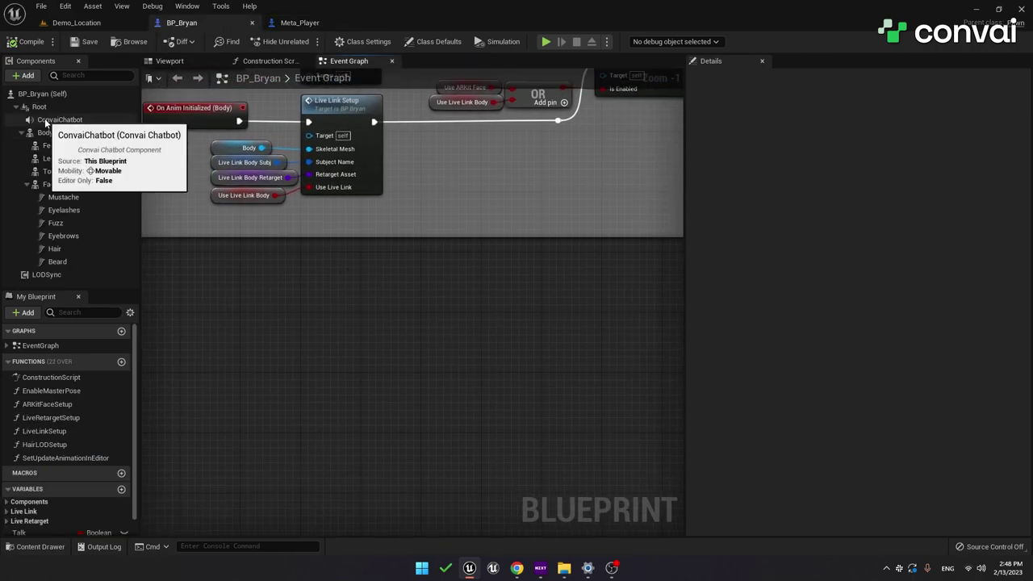
pyautogui.moveTo(46, 123); pyautogui.dragTo(386, 333)
pyautogui.moveTo(351, 290); pyautogui.dragTo(364, 265)
pyautogui.write('get ses')
pyautogui.press('Return')
pyautogui.scroll(2, 372, 286)
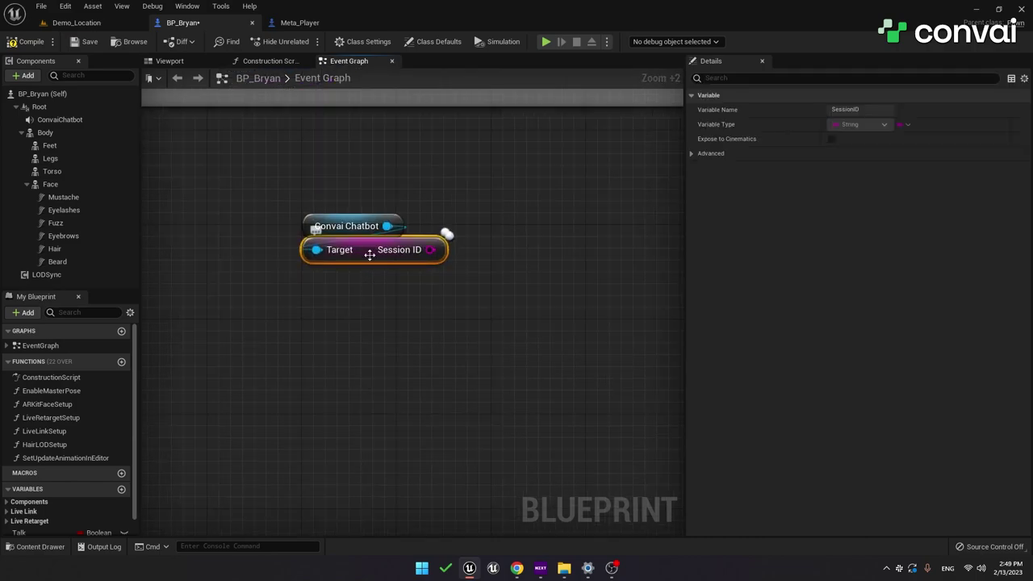
pyautogui.click(462, 269)
pyautogui.click(363, 280)
# Step: Cut the Convai Chatbot and Session ID nodes from BP_Bryan's event graph
pyautogui.moveTo(221, 151); pyautogui.dragTo(240, 198, button='right')
pyautogui.scroll(-2, 242, 198)
pyautogui.moveTo(261, 196); pyautogui.dragTo(396, 299)
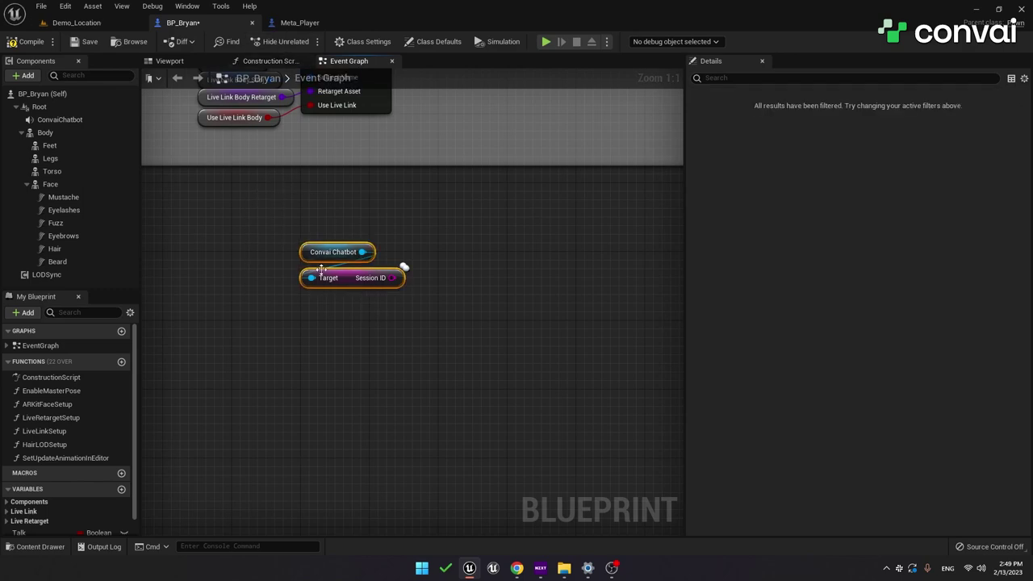
pyautogui.hotkey('ctrl', 'x')
# Step: Add a B keyboard event below the Finish Talking node in Meta_Player's event graph
pyautogui.click(300, 23)
pyautogui.moveTo(275, 420); pyautogui.dragTo(324, 257, button='right')
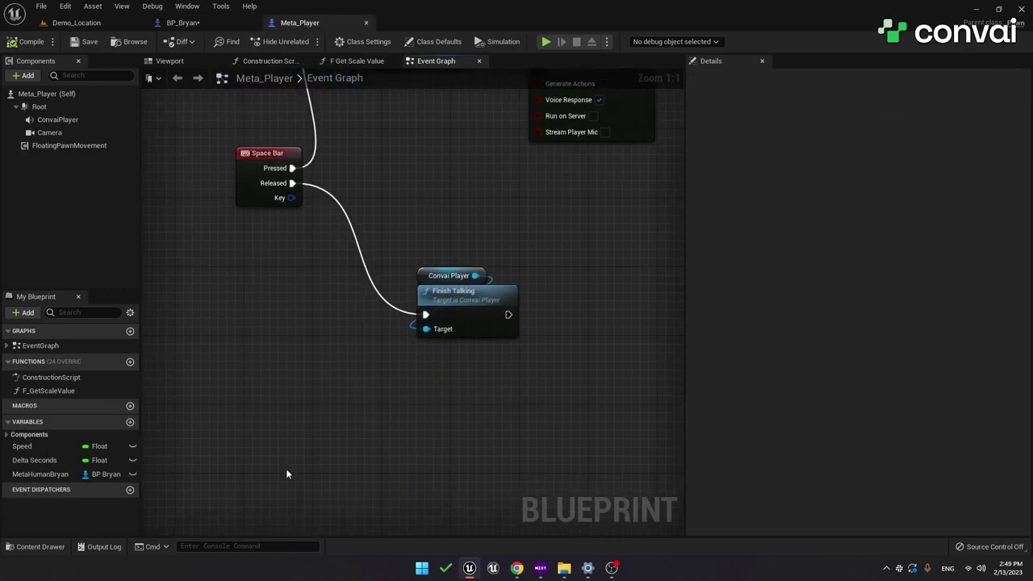
pyautogui.rightClick(254, 256)
pyautogui.write('R keyboar')
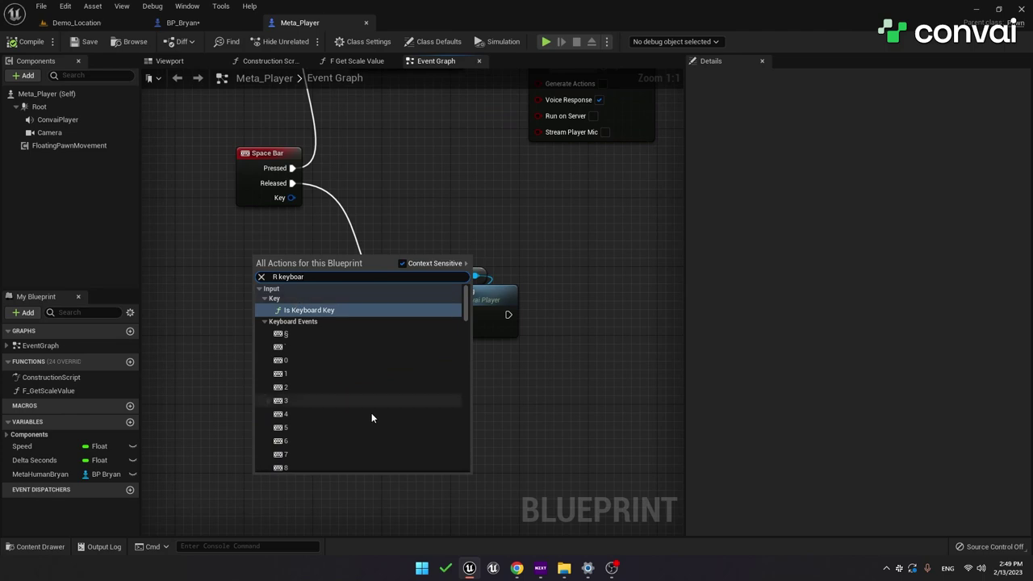
pyautogui.click(294, 353)
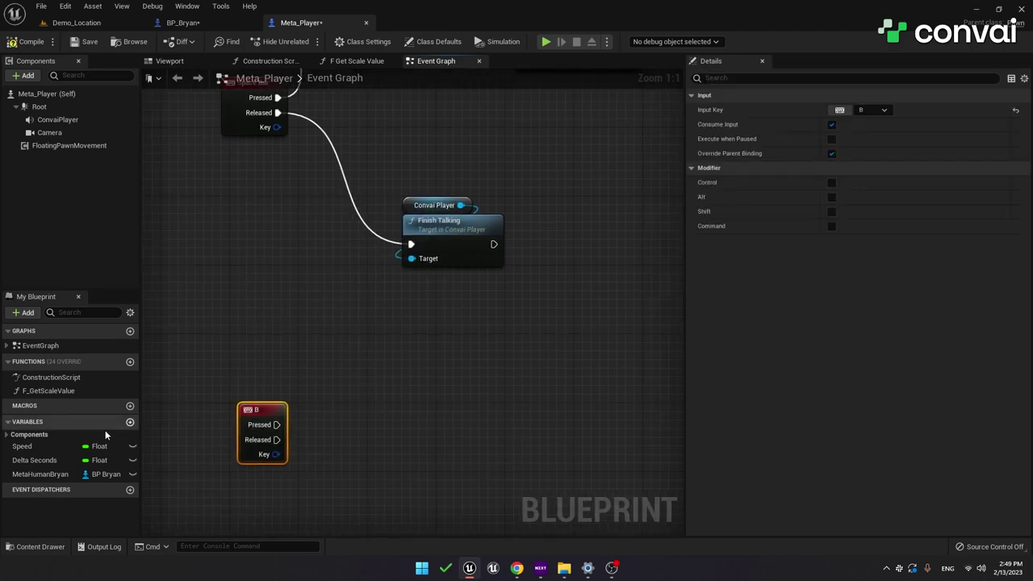
# Step: Copy the Get Actor Of Class and Convai Chatbot nodes below Finish Talking and run them from the B event's Pressed output
pyautogui.moveTo(276, 414); pyautogui.dragTo(241, 432)
pyautogui.moveTo(449, 100); pyautogui.dragTo(427, 277, button='right')
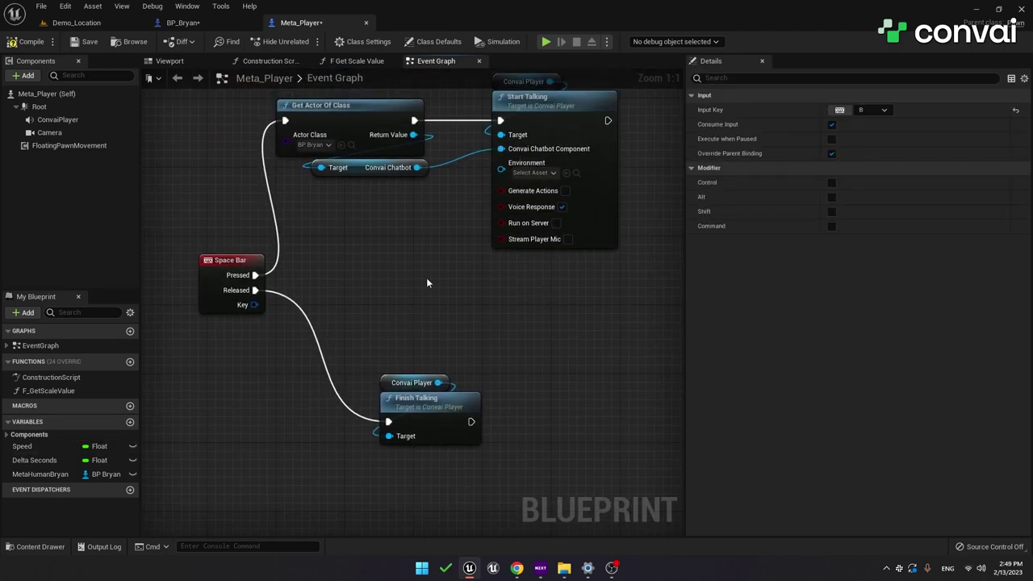
pyautogui.click(390, 109)
pyautogui.moveTo(386, 255); pyautogui.dragTo(347, 141)
pyautogui.hotkey('ctrl', 'c')
pyautogui.moveTo(331, 420); pyautogui.dragTo(392, 242, button='right')
pyautogui.hotkey('ctrl', 'v')
pyautogui.moveTo(355, 439); pyautogui.dragTo(368, 366, button='right')
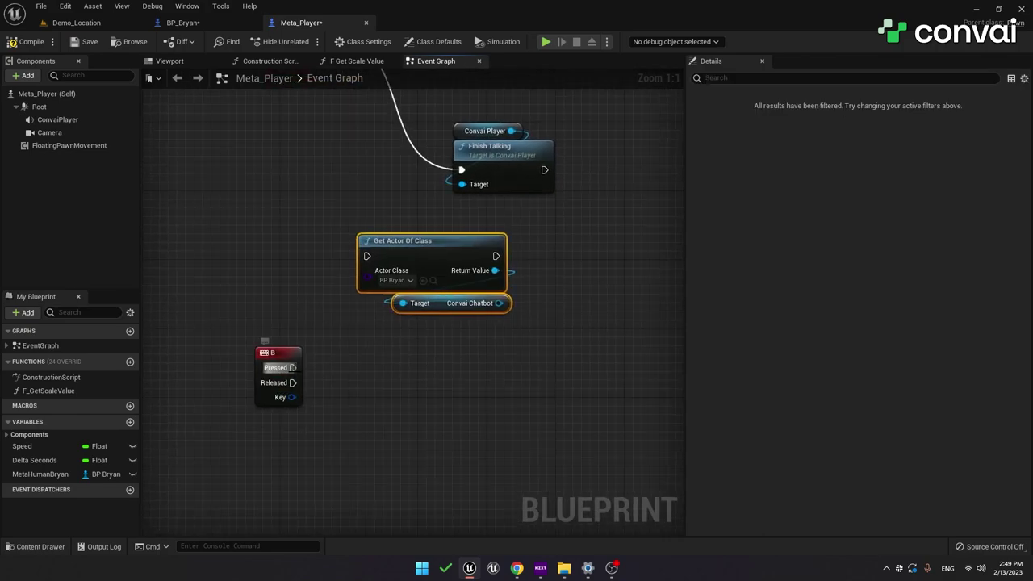
pyautogui.moveTo(288, 368); pyautogui.dragTo(368, 255)
pyautogui.moveTo(566, 340); pyautogui.dragTo(469, 339, button='right')
# Step: Get the Session ID from the copied Convai Chatbot and output it with a Print String node run after Get Actor Of Class
pyautogui.moveTo(401, 300); pyautogui.dragTo(464, 328)
pyautogui.write('get session')
pyautogui.press('Return')
pyautogui.moveTo(399, 254); pyautogui.dragTo(551, 248)
pyautogui.write('print')
pyautogui.press('Return')
pyautogui.moveTo(507, 326); pyautogui.dragTo(563, 286)
pyautogui.moveTo(583, 275); pyautogui.dragTo(592, 257)
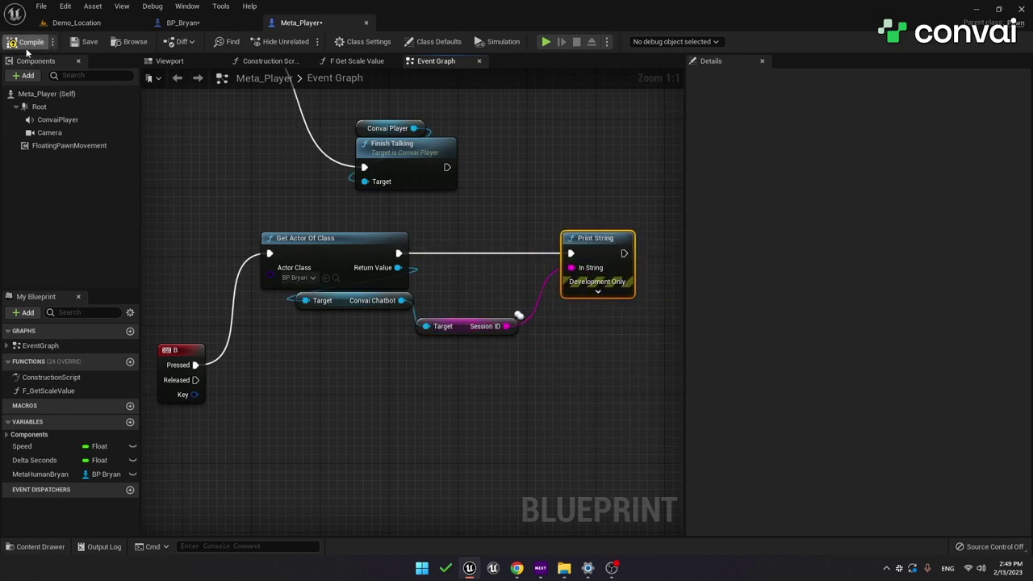
# Step: Play-test the level by walking up to Bryan and printing the session ID with the B key event, and end the preview
pyautogui.click(546, 42)
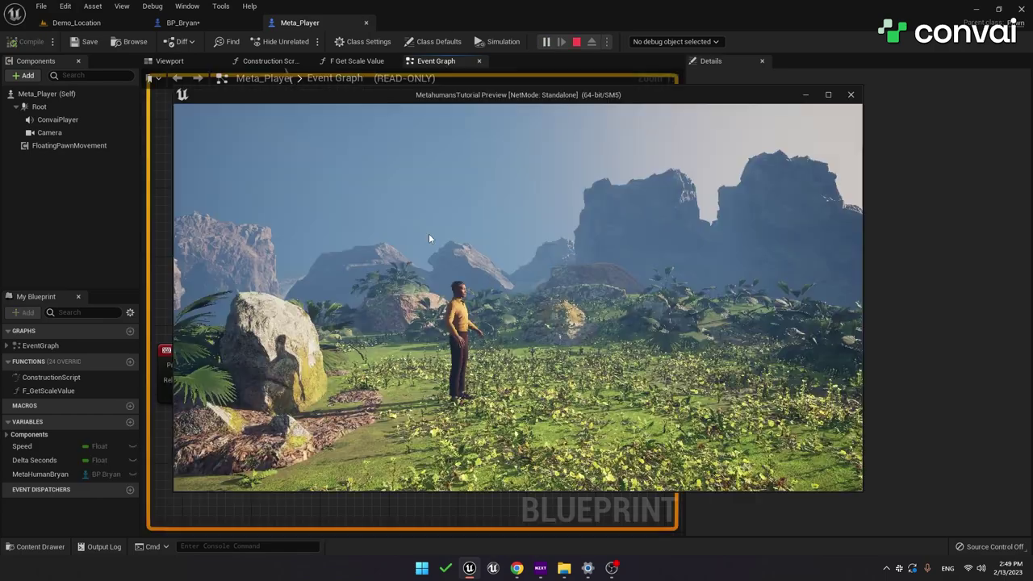
pyautogui.press('w')
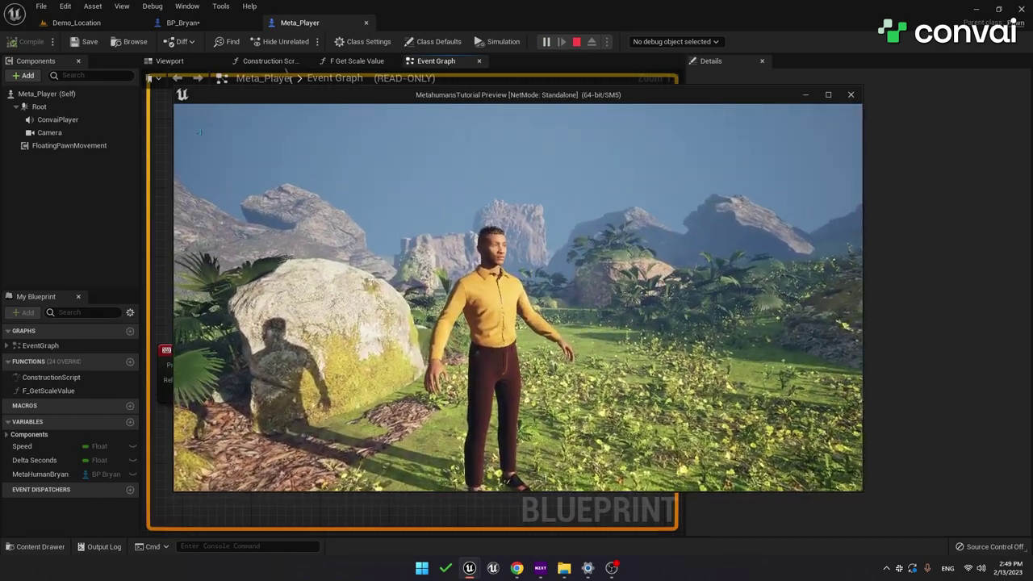
pyautogui.press('s')
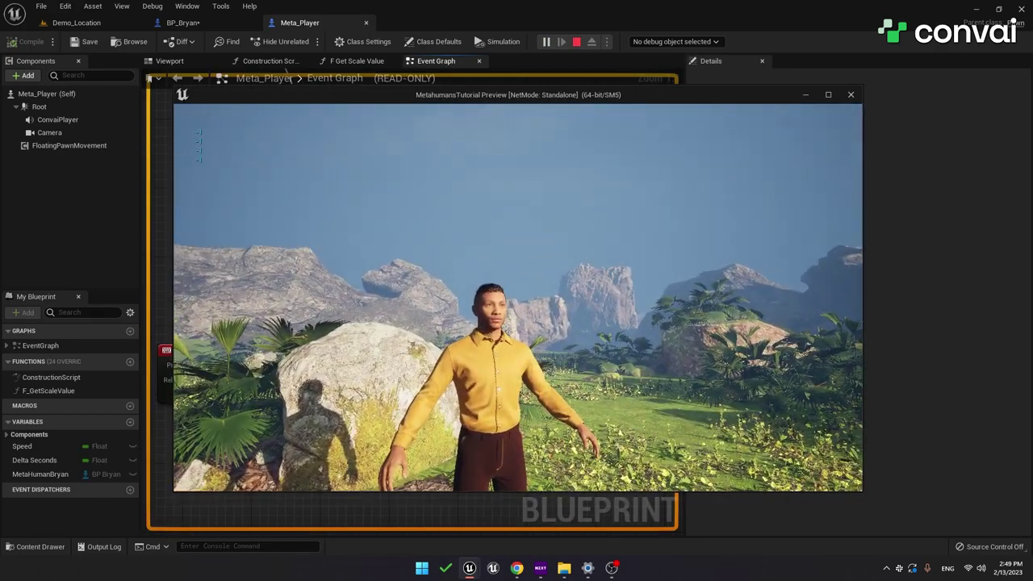
pyautogui.press('w')
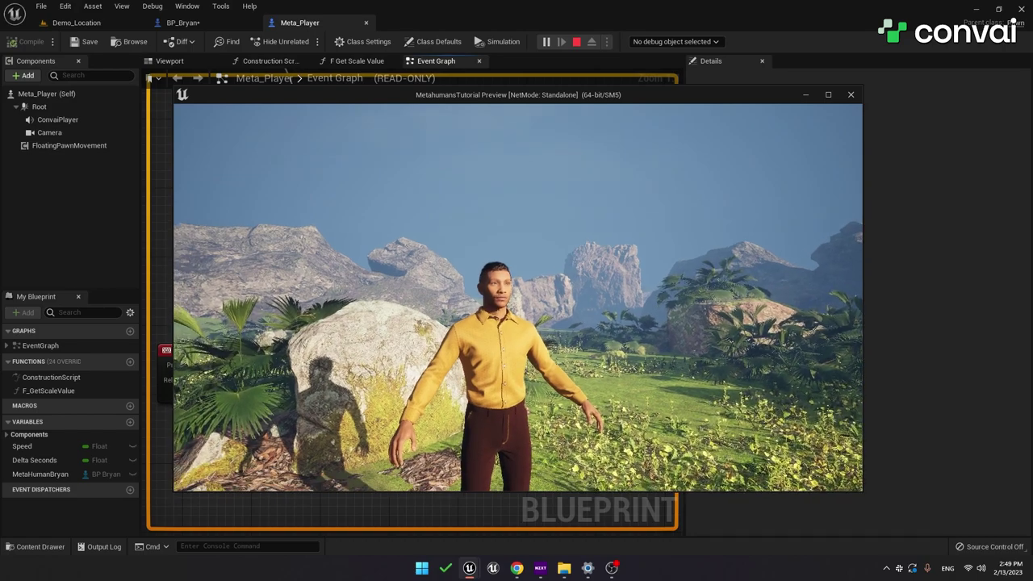
pyautogui.press('w')
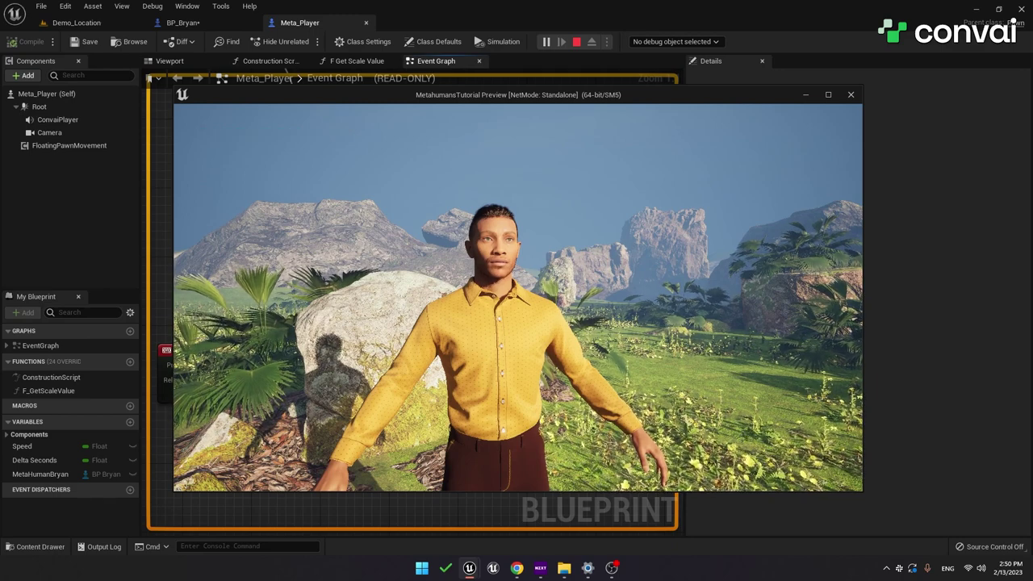
pyautogui.press('Escape')
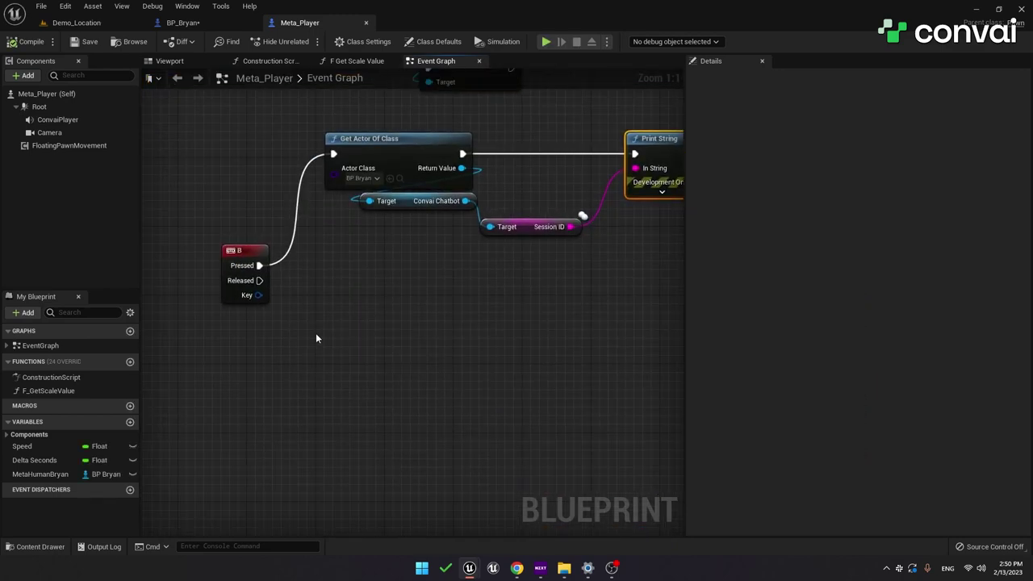
# Step: In the Demo_Location level, copy the session ID printed by Meta_Player from the Output Log, closing and reopening the log once
pyautogui.click(115, 24)
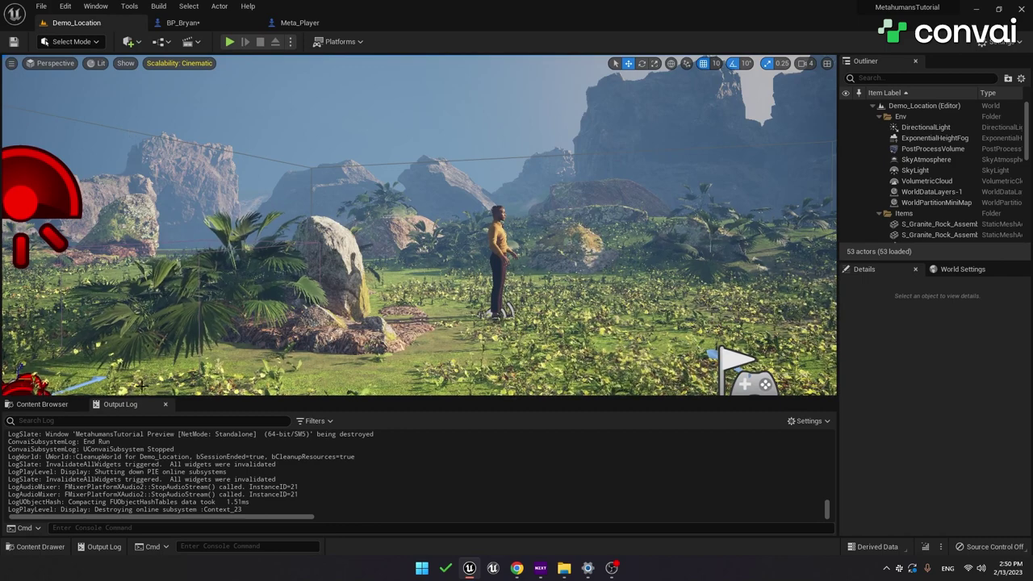
pyautogui.moveTo(295, 468); pyautogui.dragTo(287, 468)
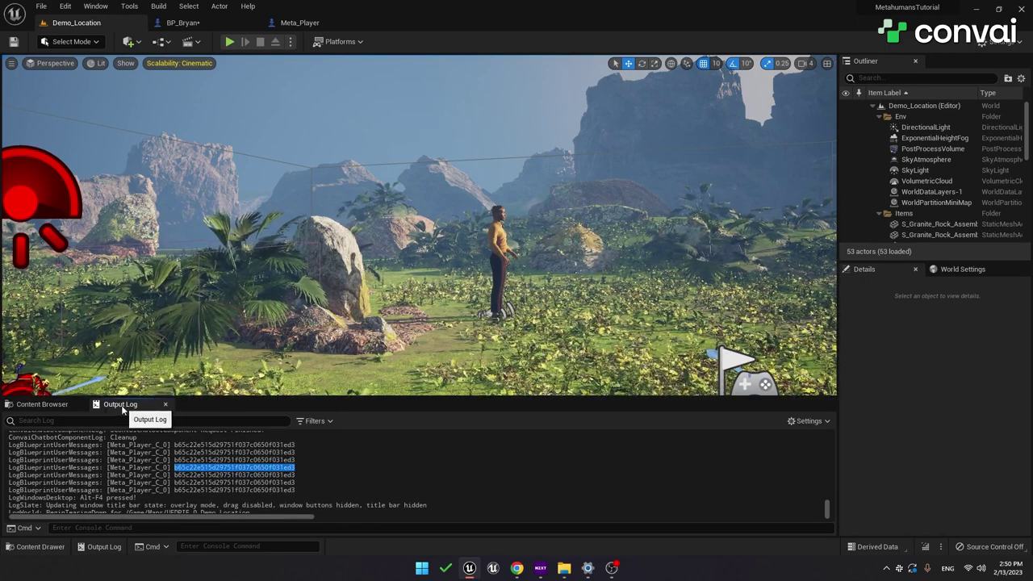
pyautogui.click(166, 404)
pyautogui.click(96, 7)
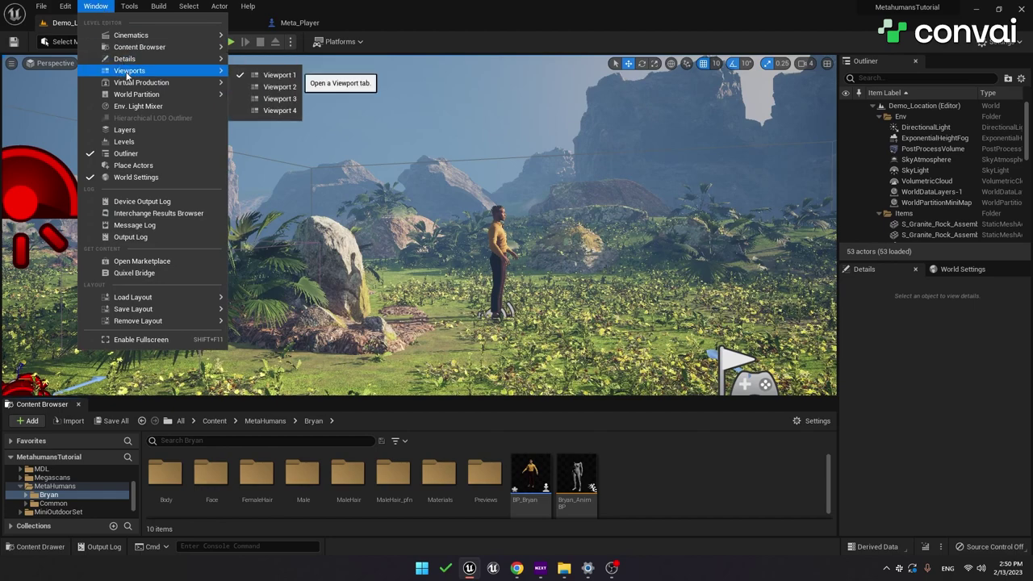
pyautogui.click(131, 237)
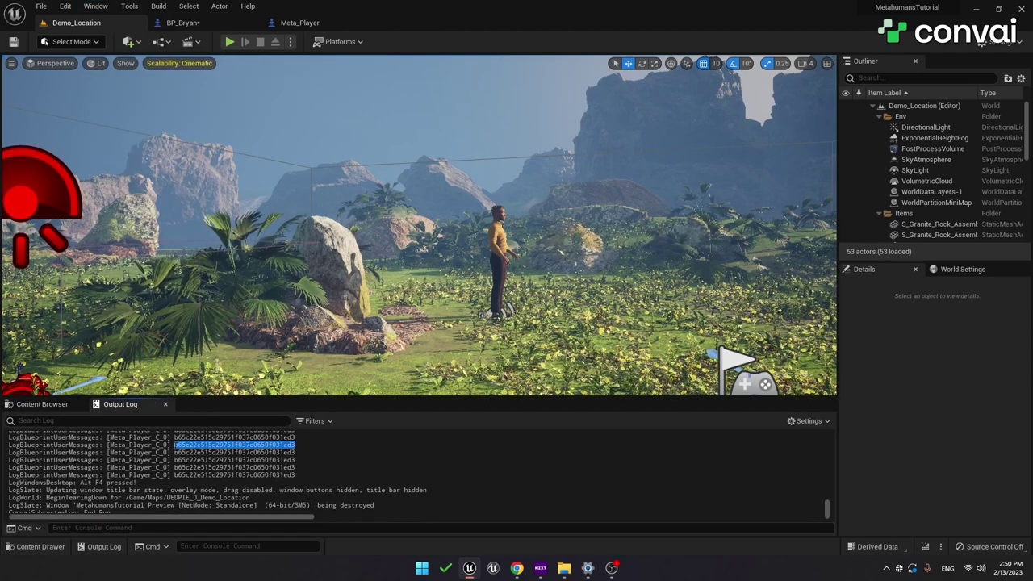
pyautogui.rightClick(184, 446)
pyautogui.click(209, 399)
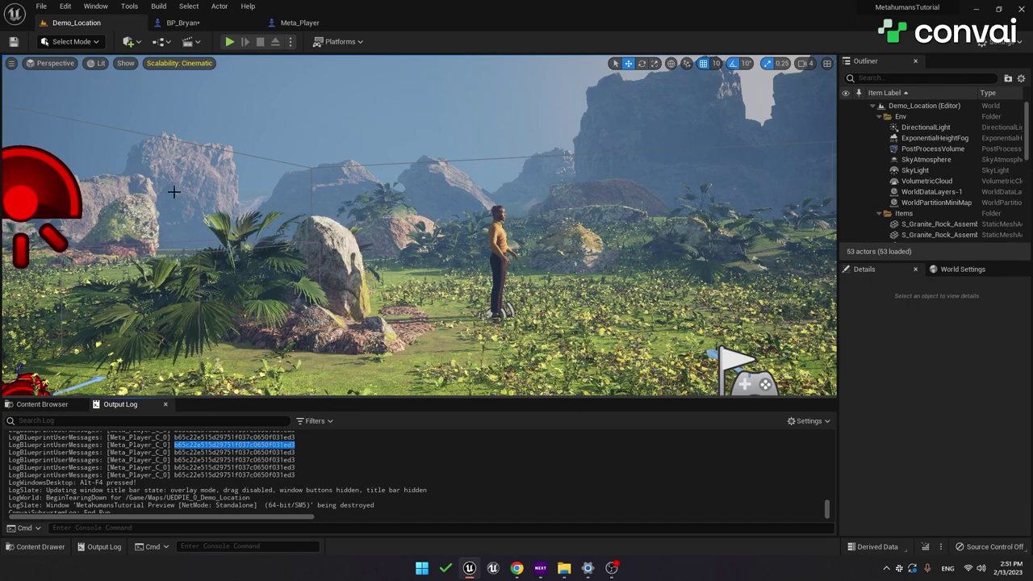
# Step: In BP_Bryan's event graph, set the ConvaiChatbot's Session ID to the copied ID after Hair LODSetup, and compile the blueprint
pyautogui.click(179, 22)
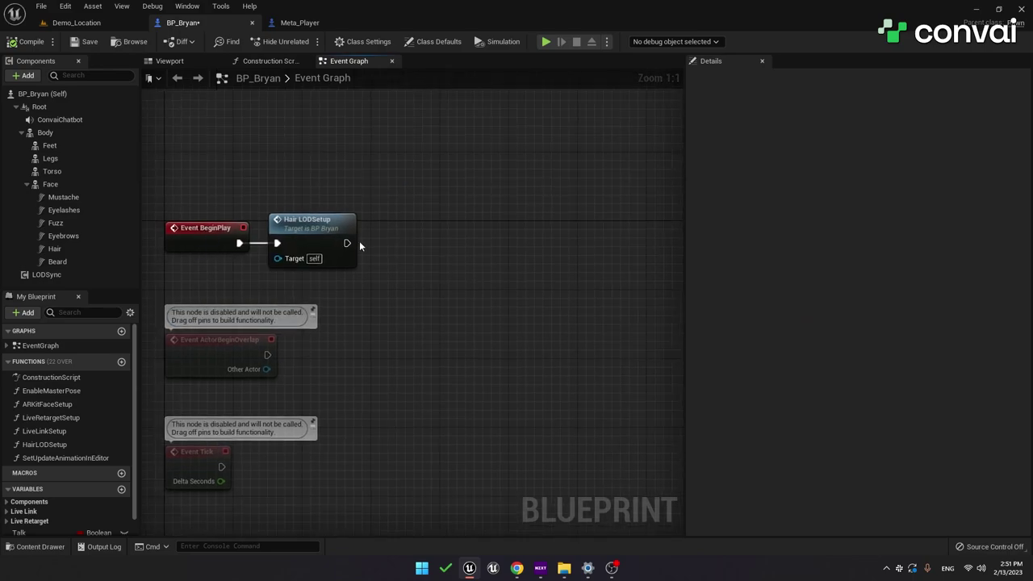
pyautogui.moveTo(60, 120); pyautogui.dragTo(347, 243)
pyautogui.write('set session')
pyautogui.press('Return')
pyautogui.moveTo(492, 220); pyautogui.dragTo(474, 237)
pyautogui.moveTo(418, 170); pyautogui.dragTo(418, 222)
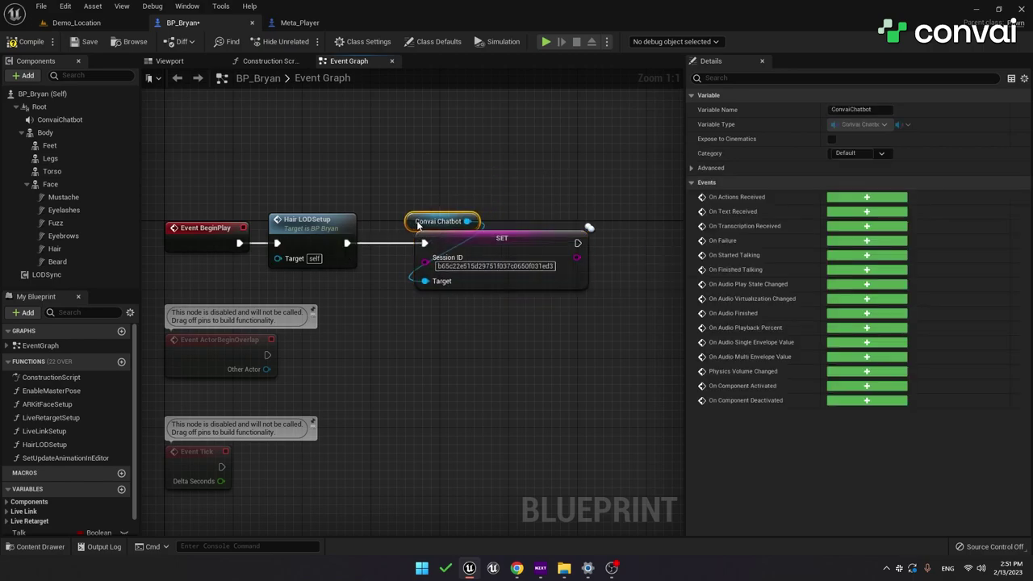
pyautogui.click(379, 186)
pyautogui.click(29, 43)
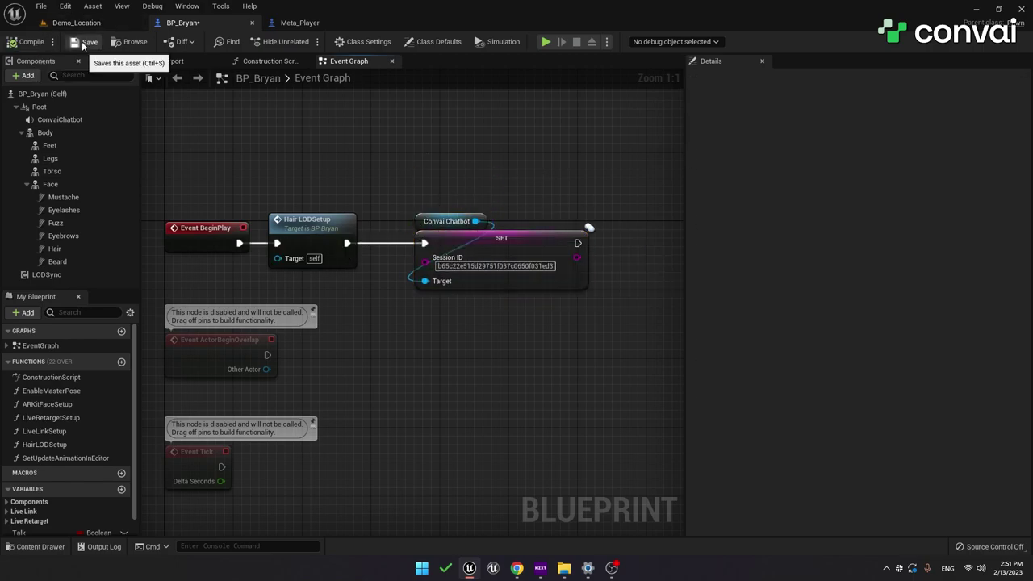
# Step: Play-test the level with the restored session by walking up to Bryan, and end the preview
pyautogui.click(546, 43)
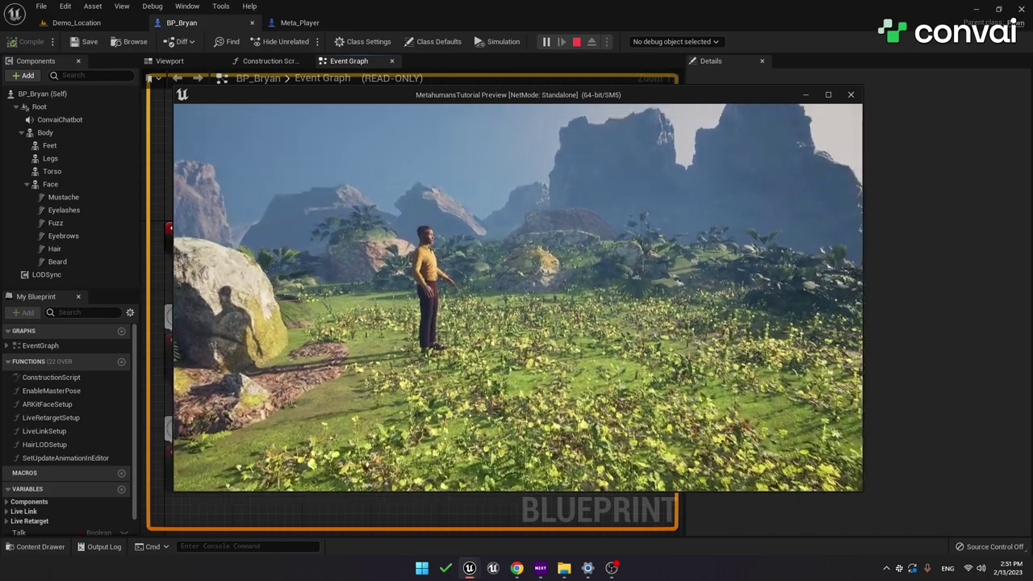
pyautogui.press('w')
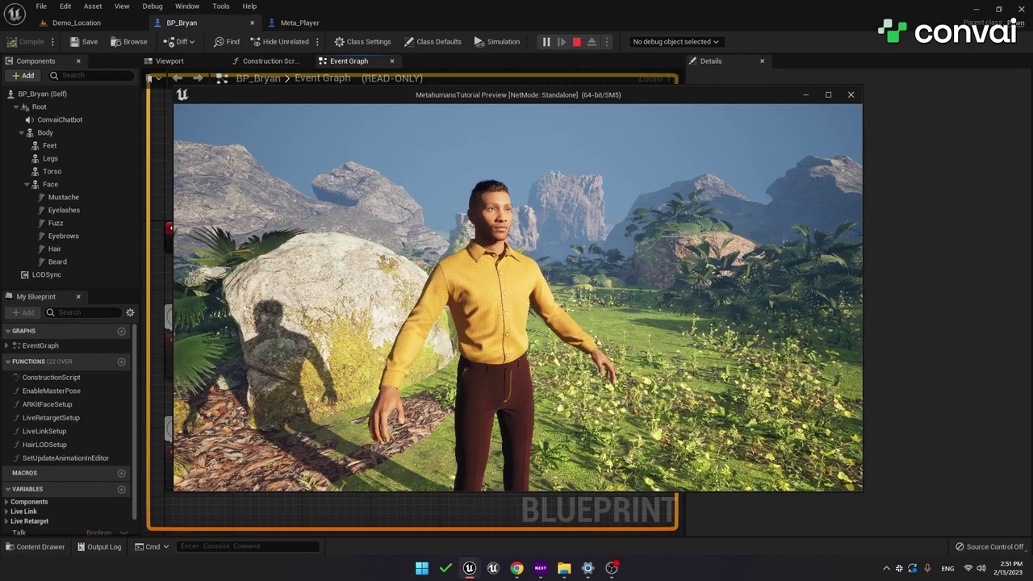
pyautogui.press('Escape')
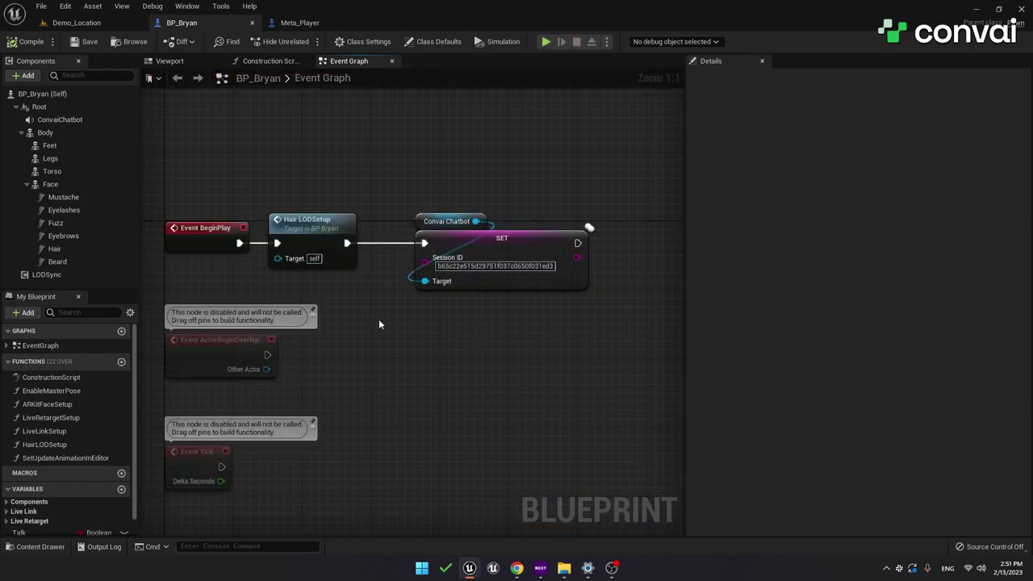
# Step: Duplicate the Convai Chatbot reference beyond the Session ID setter and add a Reset Conversation node targeting it
pyautogui.moveTo(384, 301); pyautogui.dragTo(372, 303, button='right')
pyautogui.click(407, 228)
pyautogui.hotkey('ctrl', 'c')
pyautogui.moveTo(560, 335); pyautogui.dragTo(382, 339, button='right')
pyautogui.click(501, 170)
pyautogui.hotkey('ctrl', 'v')
pyautogui.moveTo(570, 232); pyautogui.dragTo(472, 232, button='right')
pyautogui.moveTo(462, 216); pyautogui.dragTo(404, 255)
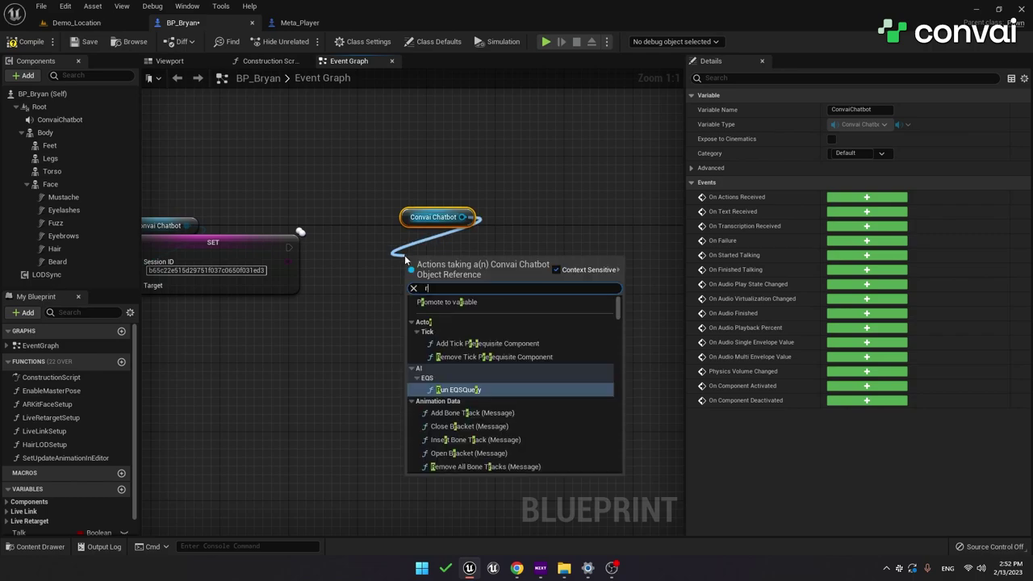
pyautogui.write('reset')
pyautogui.click(479, 325)
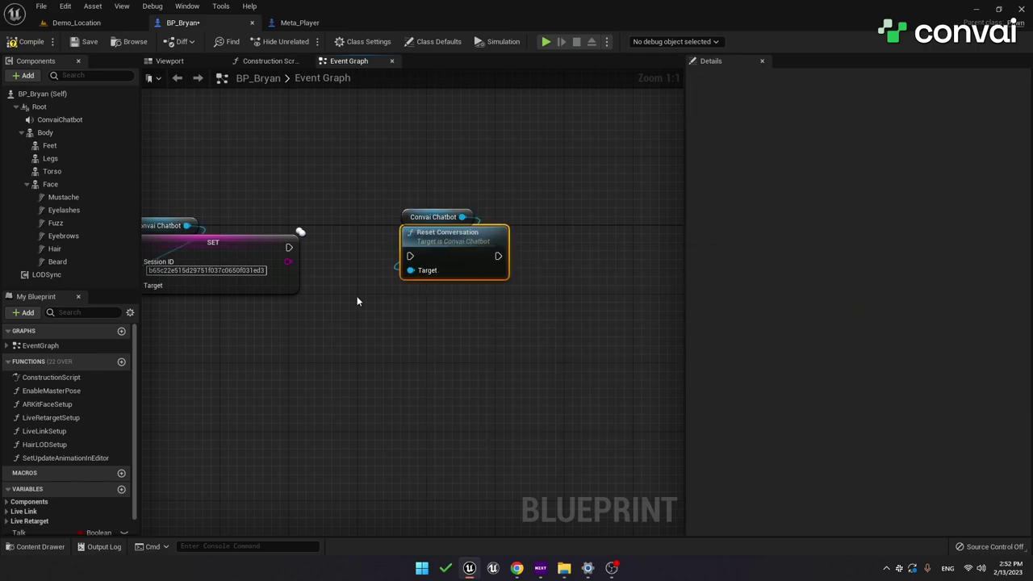
pyautogui.moveTo(449, 261); pyautogui.dragTo(537, 279, button='right')
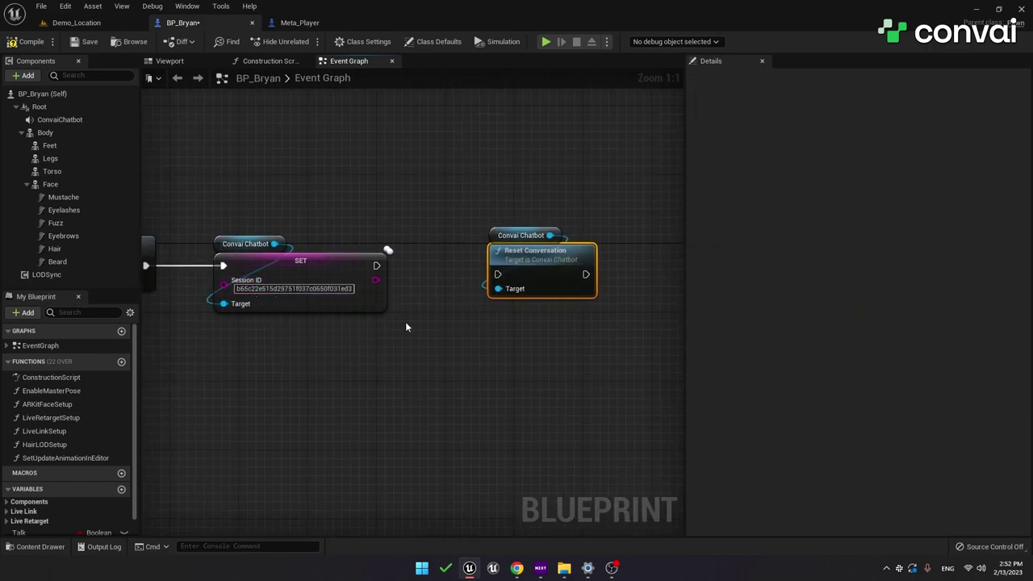
# Step: Try a Session ID setter with the value -1 below Reset Conversation as an alternative reset, and delete it
pyautogui.moveTo(520, 287); pyautogui.dragTo(486, 320)
pyautogui.write('set session')
pyautogui.click(535, 388)
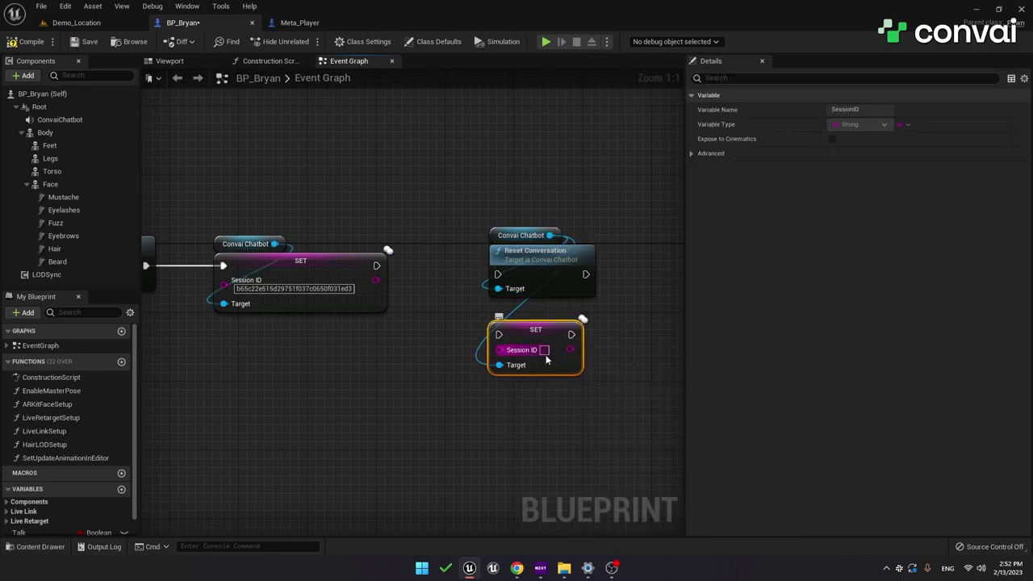
pyautogui.write('-1')
pyautogui.click(546, 408)
pyautogui.click(528, 267)
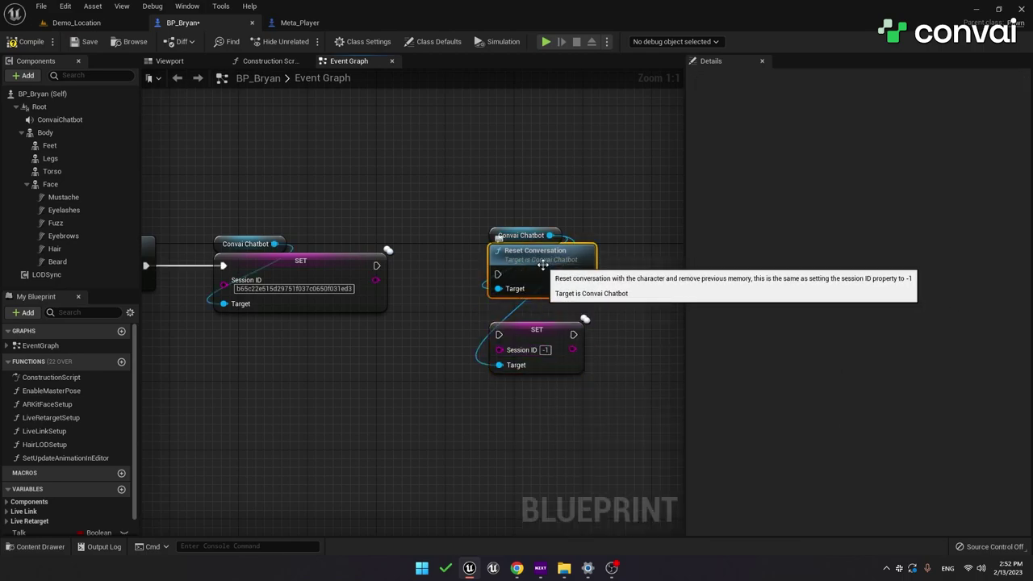
pyautogui.click(539, 361)
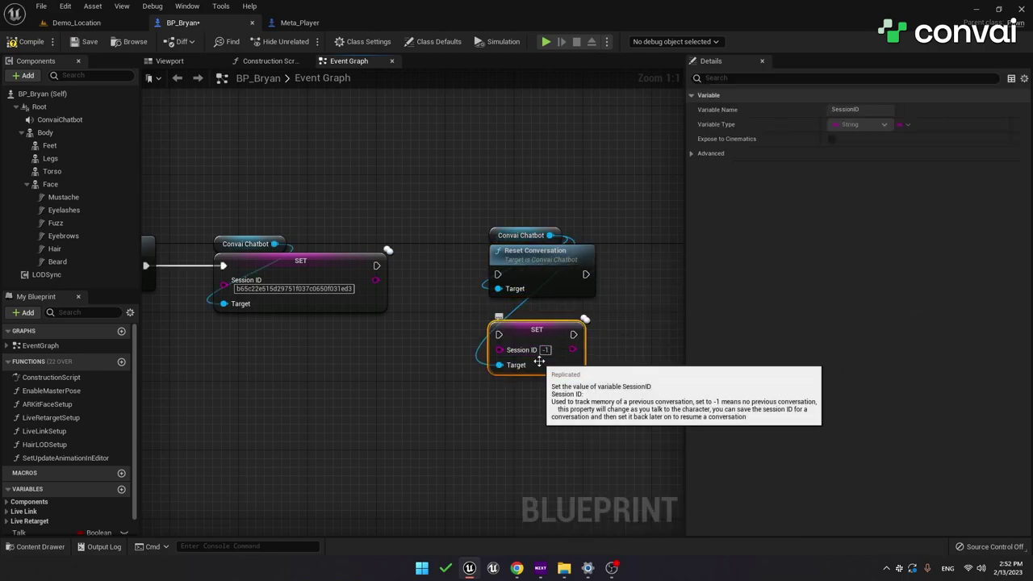
pyautogui.press('Delete')
pyautogui.click(557, 291)
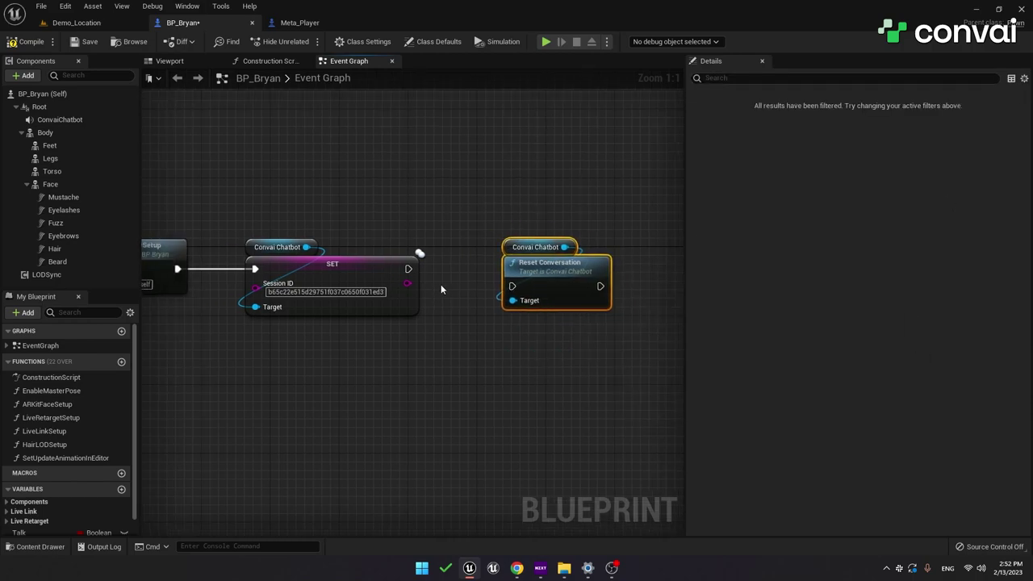
pyautogui.click(430, 223)
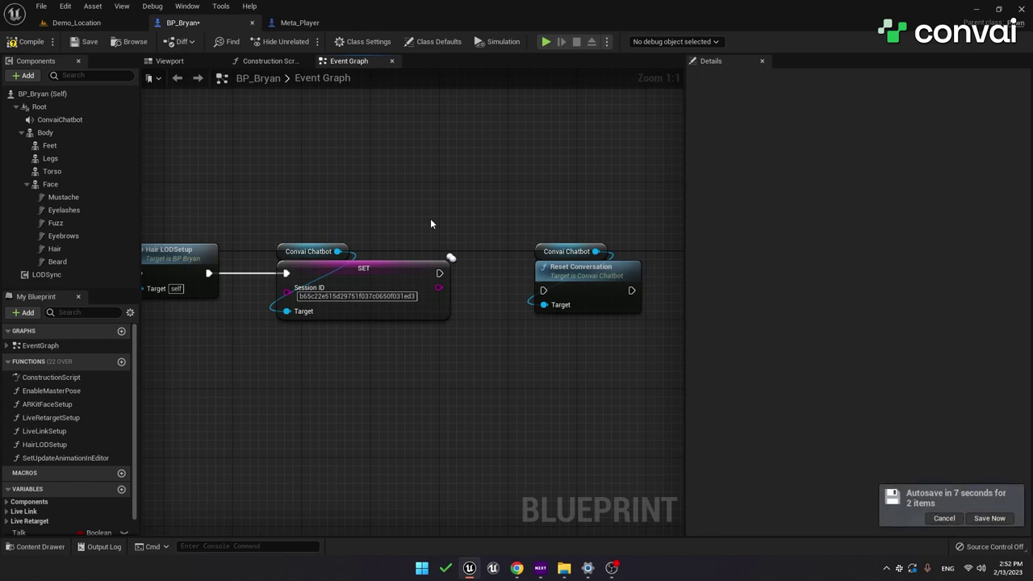
# Step: Add a Session ID getter from the first Convai Chatbot reference, placed just below the Session ID setter
pyautogui.click(365, 269)
pyautogui.moveTo(337, 252); pyautogui.dragTo(269, 367)
pyautogui.write('get sess')
pyautogui.press('Return')
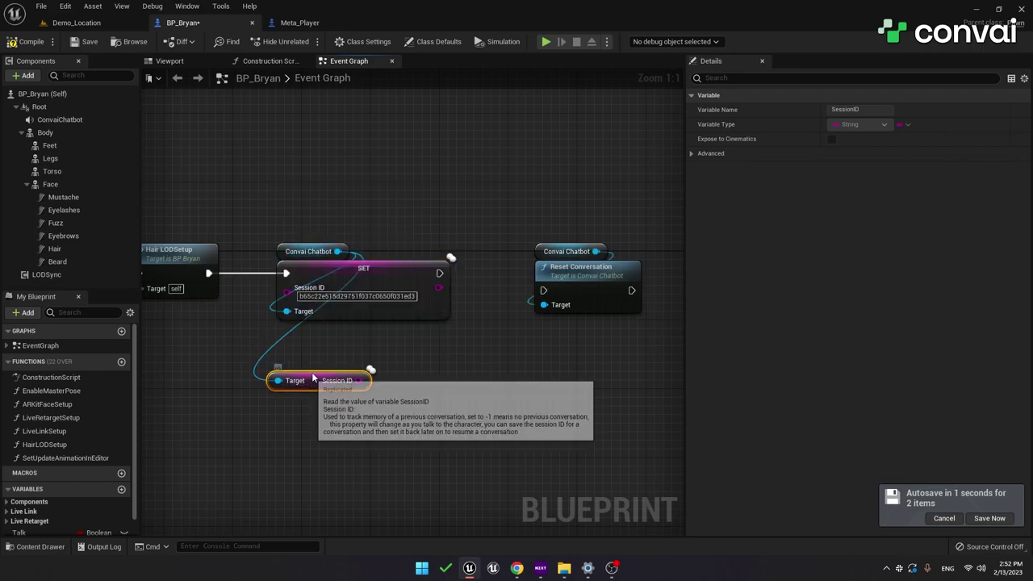
pyautogui.moveTo(292, 375); pyautogui.dragTo(302, 349)
pyautogui.click(359, 390)
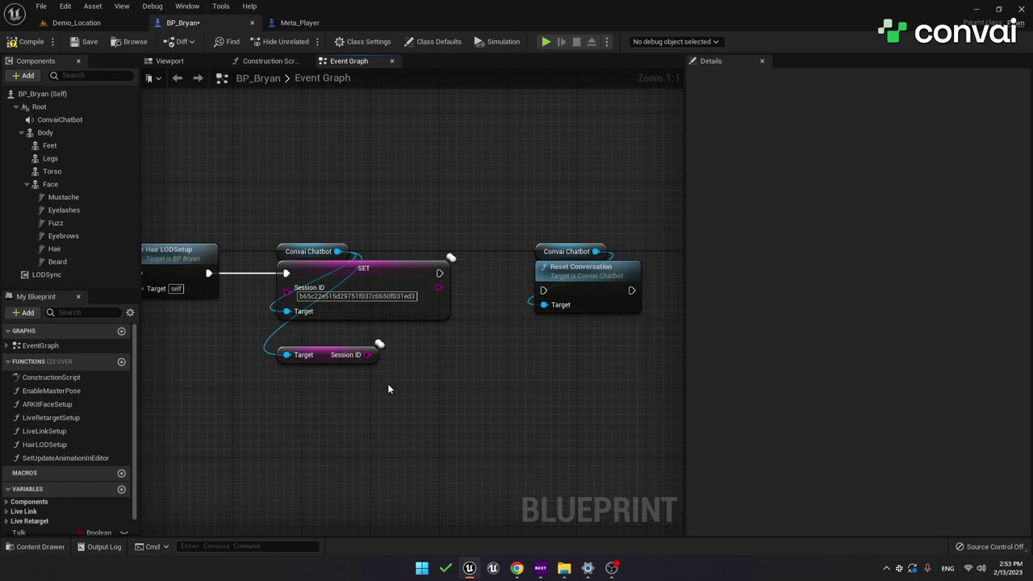
pyautogui.click(308, 357)
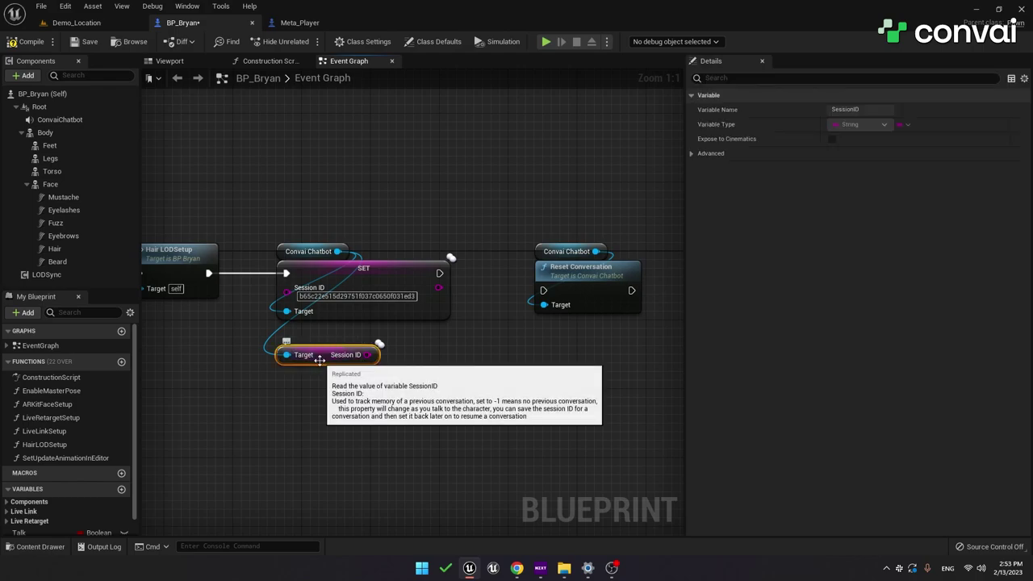
pyautogui.click(353, 390)
# Step: Clear the session and reset nodes after Hair LODSetup, and add a Convai Get Character Details node above it
pyautogui.moveTo(622, 358); pyautogui.dragTo(291, 256)
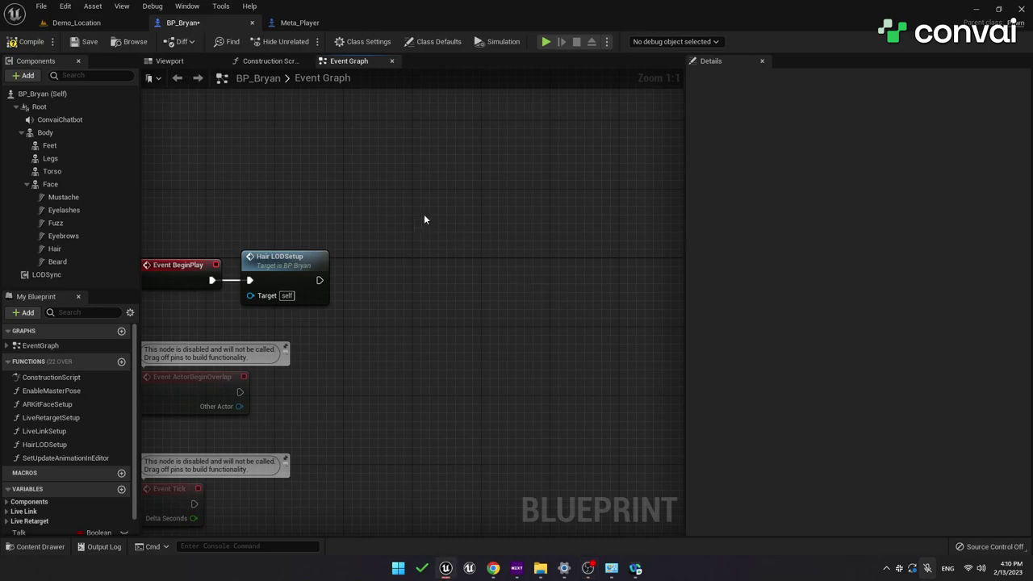
pyautogui.rightClick(342, 145)
pyautogui.write('get charace')
pyautogui.press('BackSpace')
pyautogui.press('Return')
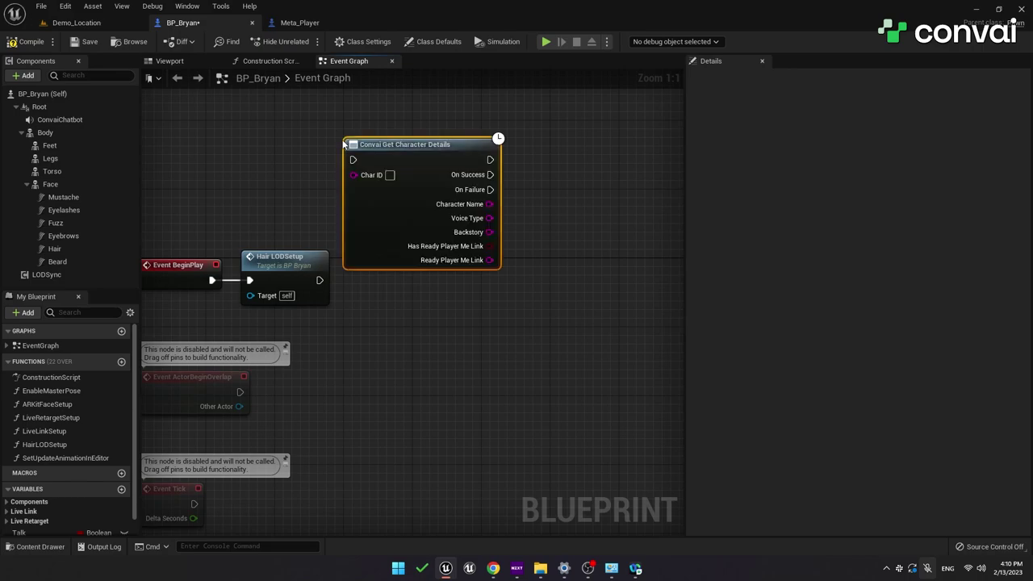
pyautogui.moveTo(406, 236); pyautogui.dragTo(411, 211)
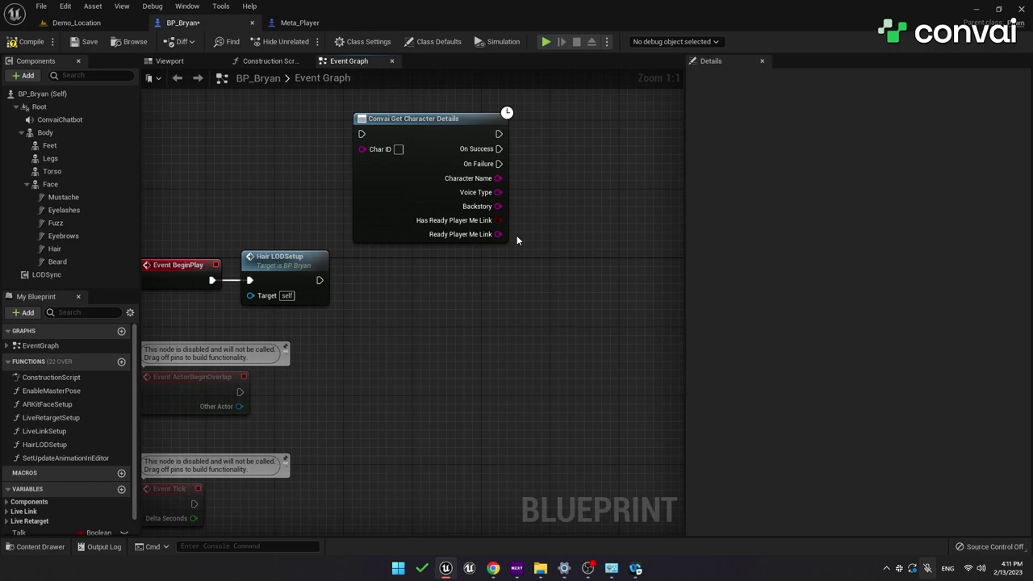
# Step: Move the Convai Get Character Details node aside and add a Convai Update Character node next to it
pyautogui.moveTo(396, 221); pyautogui.dragTo(206, 203)
pyautogui.rightClick(421, 124)
pyautogui.write('update cha')
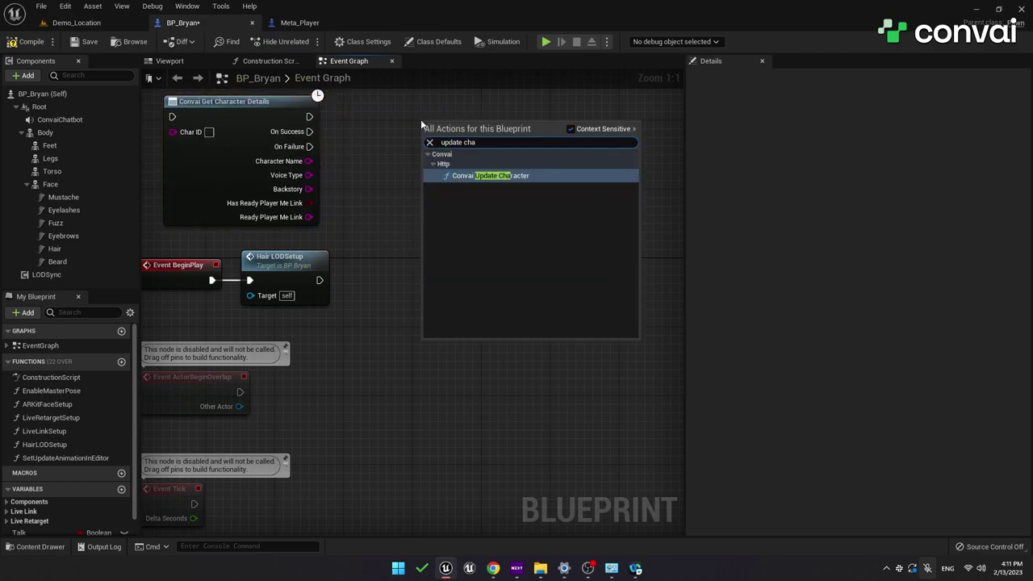
pyautogui.press('Return')
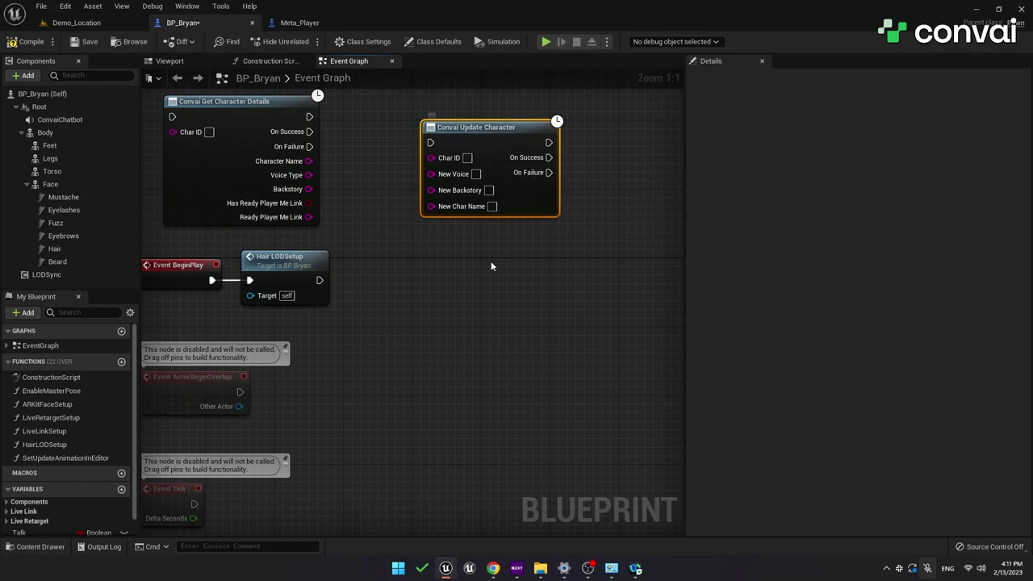
pyautogui.click(460, 263)
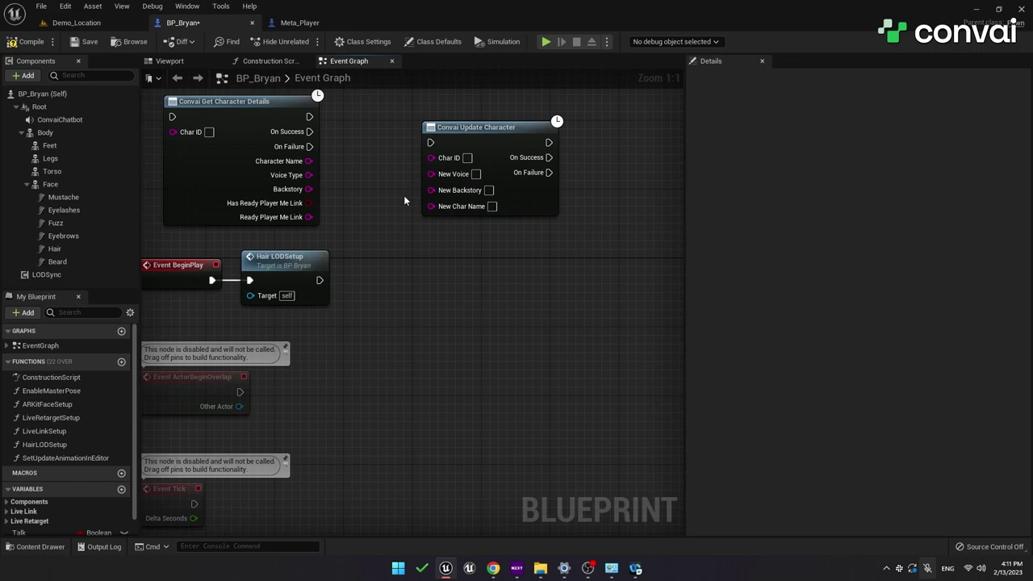
# Step: Try placeholder text in the New Backstory and New Voice inputs of Convai Update Character, clearing each one again
pyautogui.click(489, 190)
pyautogui.write('dsfsfsdfs')
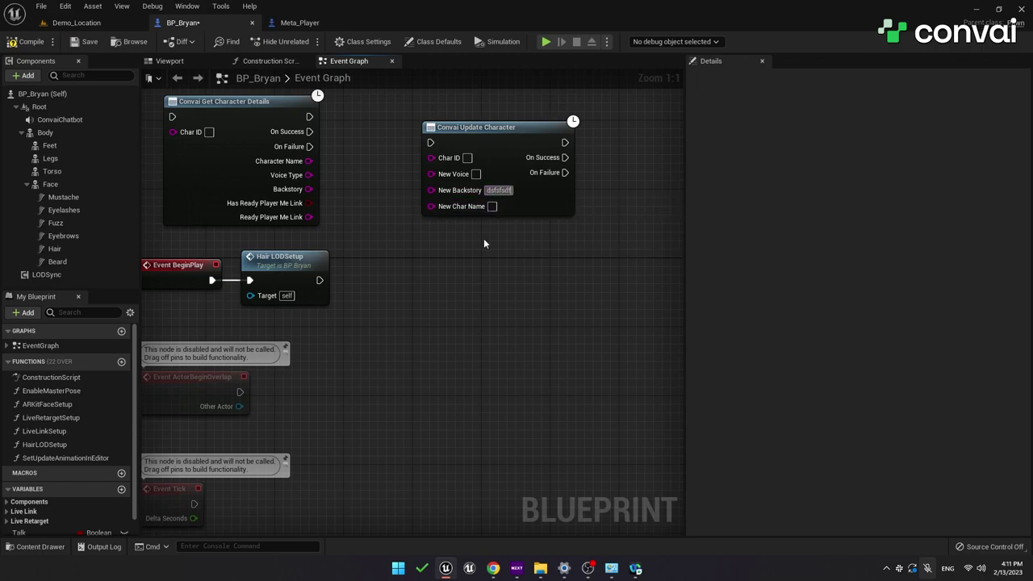
pyautogui.write('fsd')
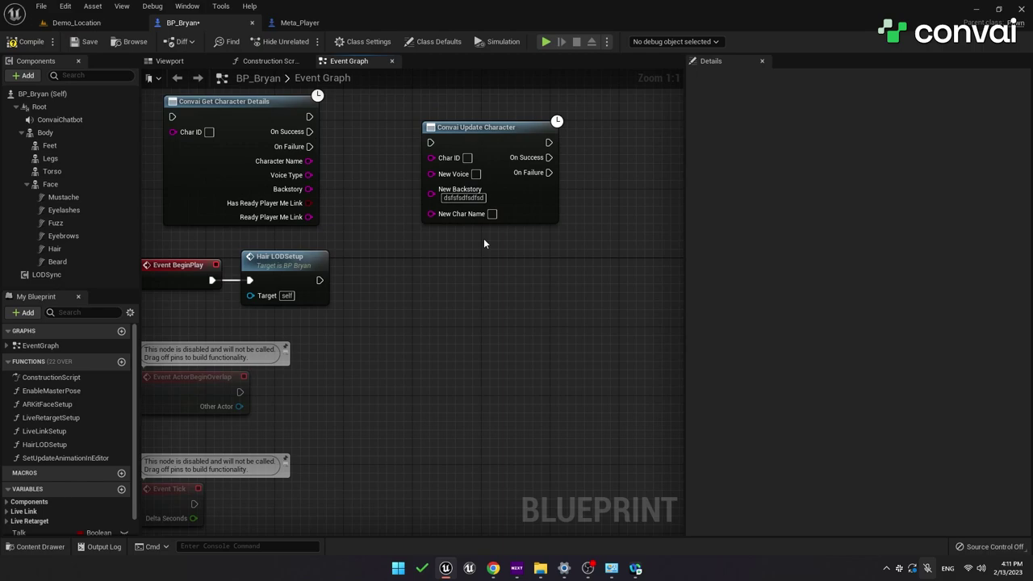
pyautogui.click(474, 199)
pyautogui.press('BackSpace')
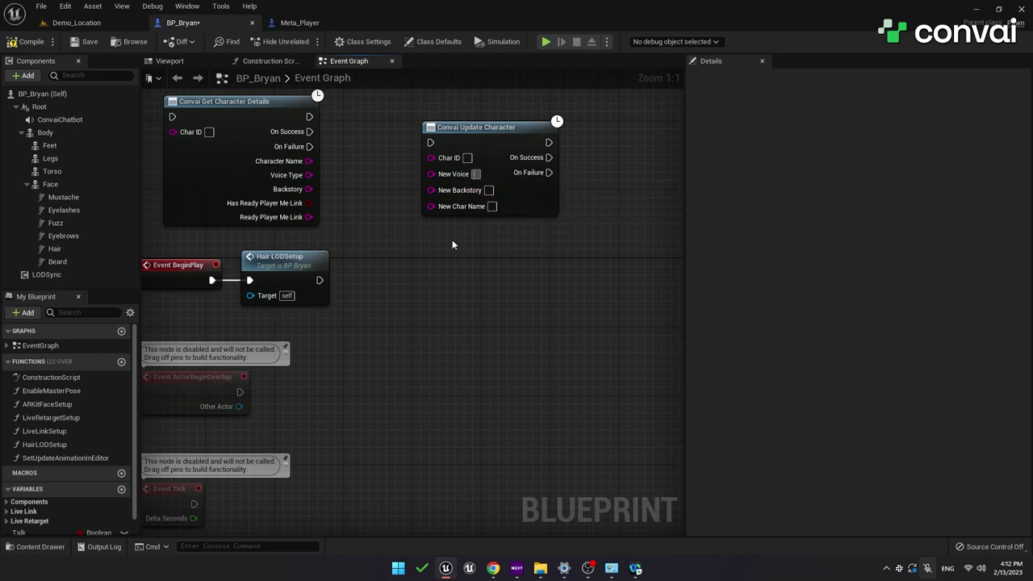
pyautogui.write('dfsfsd')
pyautogui.press('BackSpace')
pyautogui.press('BackSpace')
pyautogui.press('BackSpace')
pyautogui.press('BackSpace')
pyautogui.press('BackSpace')
pyautogui.press('BackSpace')
# Step: Move the Convai Update Character node farther away from Convai Get Character Details and slightly lower
pyautogui.moveTo(549, 209); pyautogui.dragTo(634, 226)
pyautogui.click(530, 115)
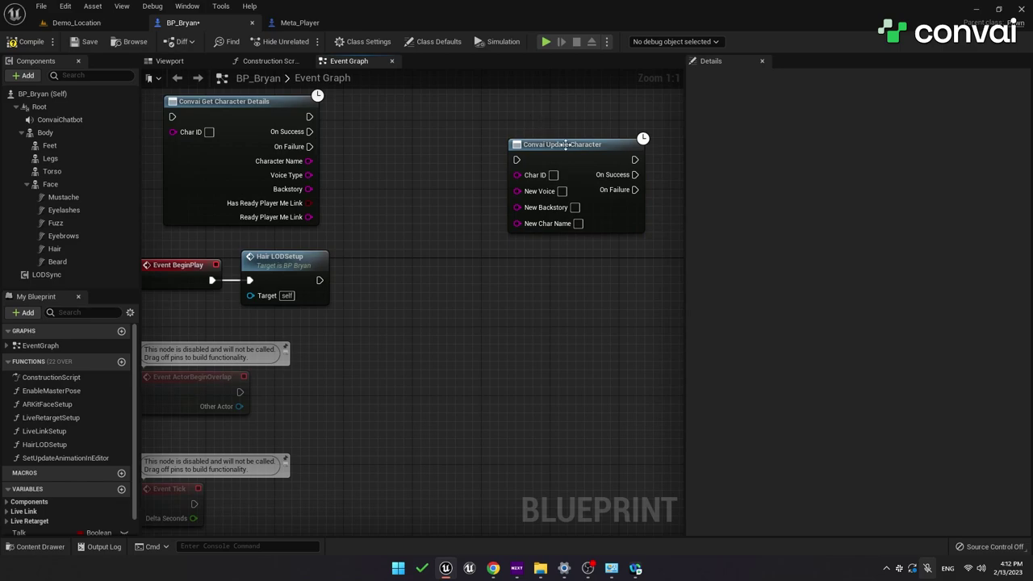
pyautogui.moveTo(557, 145); pyautogui.dragTo(575, 179)
pyautogui.click(456, 137)
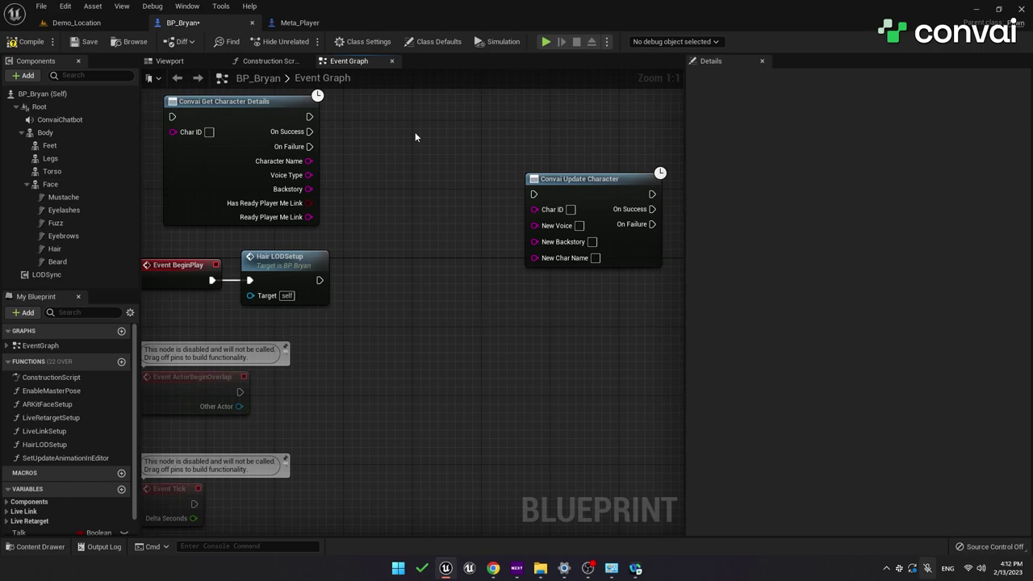
# Step: Add a three-input Append node fed by the Backstory output, with "Elvis recently baught a new house" as input C
pyautogui.moveTo(308, 189); pyautogui.dragTo(371, 219)
pyautogui.click(443, 271)
pyautogui.click(443, 266)
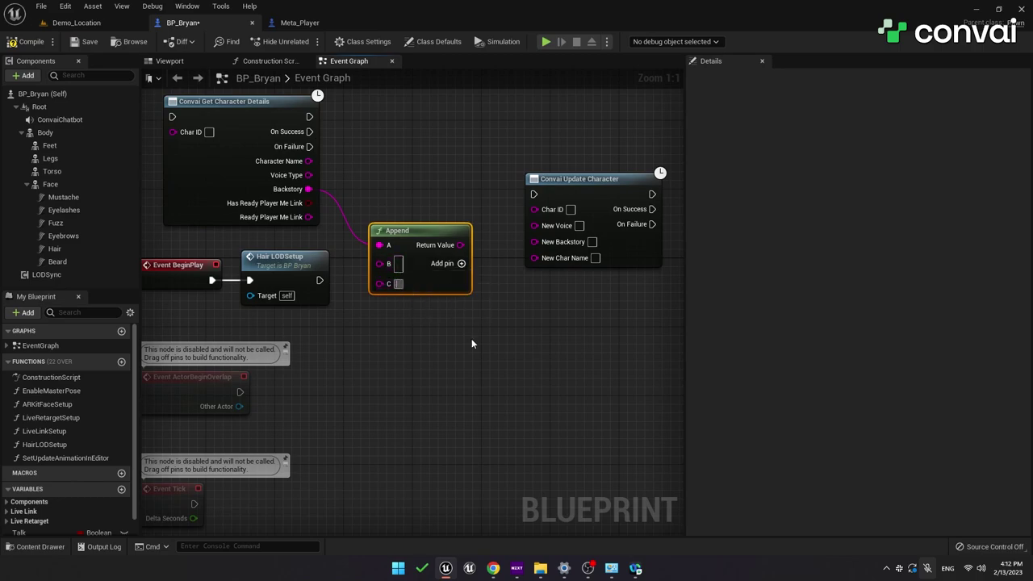
pyautogui.write('lvis re')
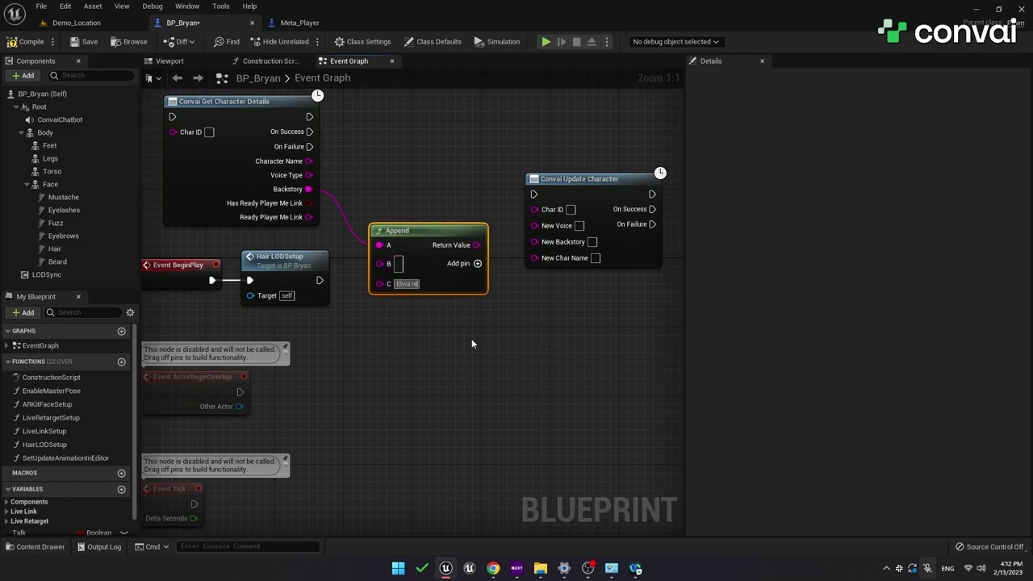
pyautogui.write('cently baught a new h')
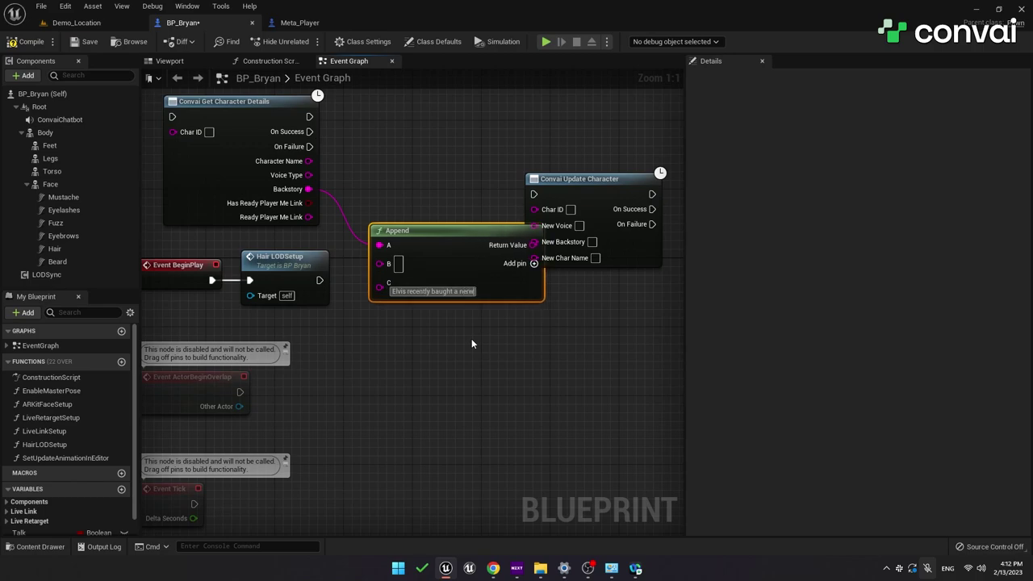
pyautogui.write('ouse')
pyautogui.moveTo(445, 281); pyautogui.dragTo(419, 350)
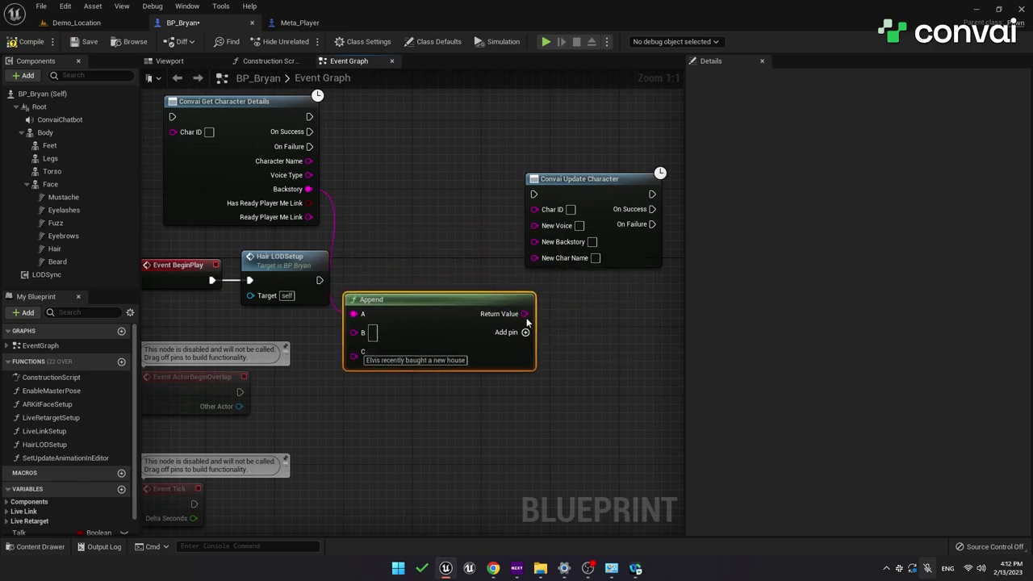
# Step: Connect Append's Return Value to New Backstory and On Success to Convai Update Character's execution input, and tidy both nodes
pyautogui.moveTo(525, 314); pyautogui.dragTo(534, 242)
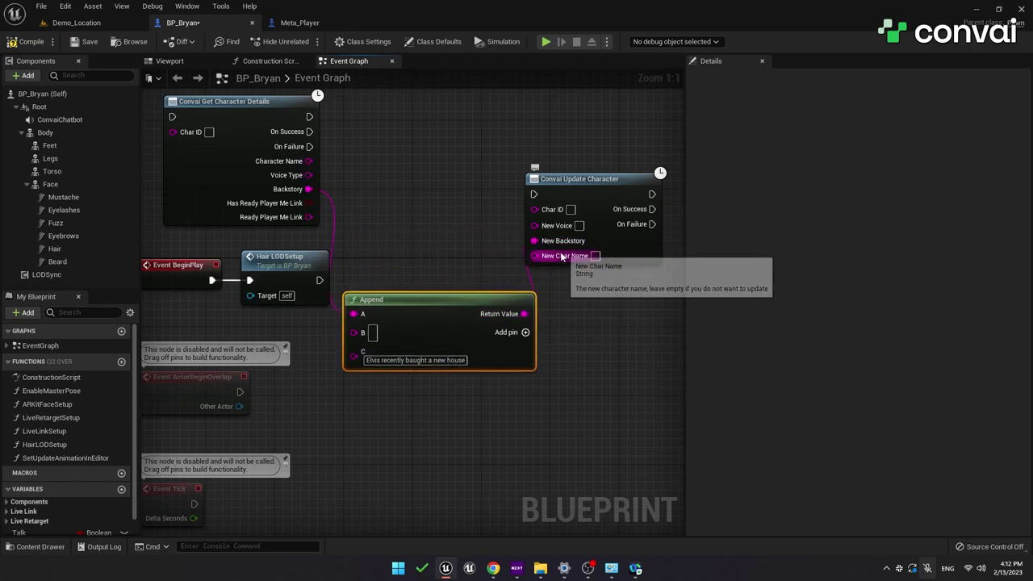
pyautogui.moveTo(535, 194); pyautogui.dragTo(309, 132)
pyautogui.moveTo(568, 179); pyautogui.dragTo(567, 110)
pyautogui.moveTo(464, 300); pyautogui.dragTo(498, 273)
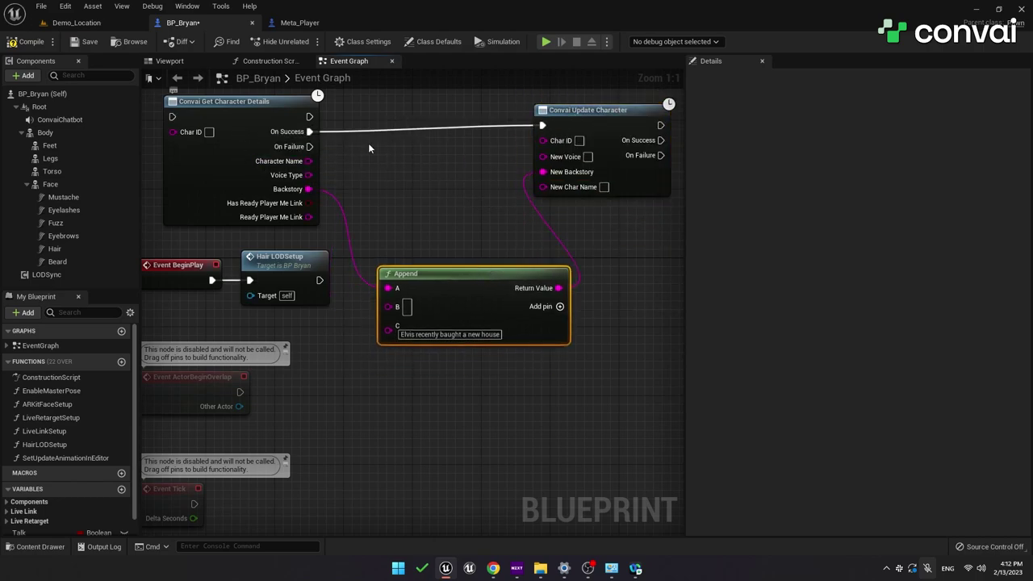
pyautogui.click(504, 159)
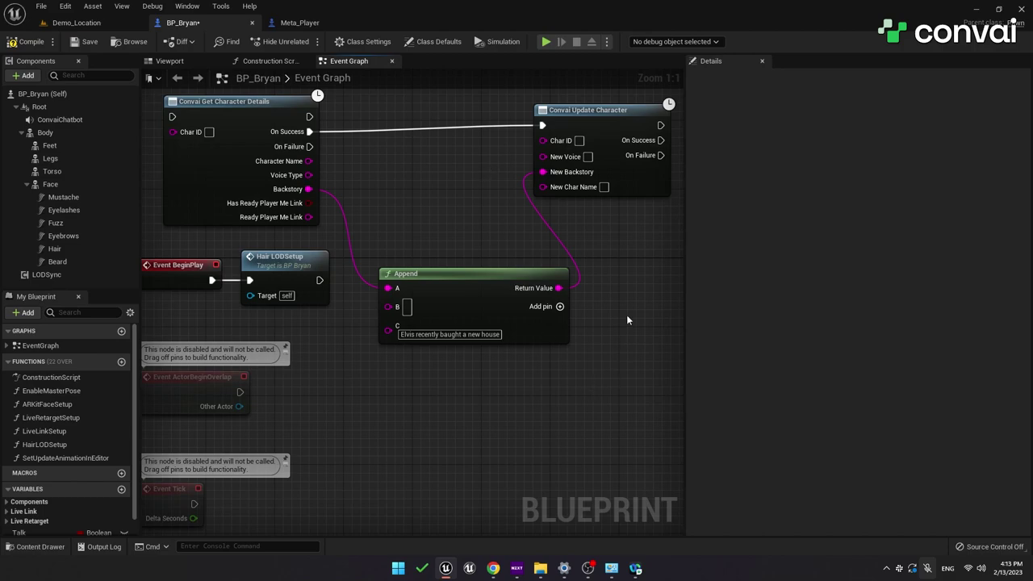
# Step: Delete the Append node and unlink Convai Update Character from On Success, placing it close beside Convai Get Character Details
pyautogui.click(534, 317)
pyautogui.press('Delete')
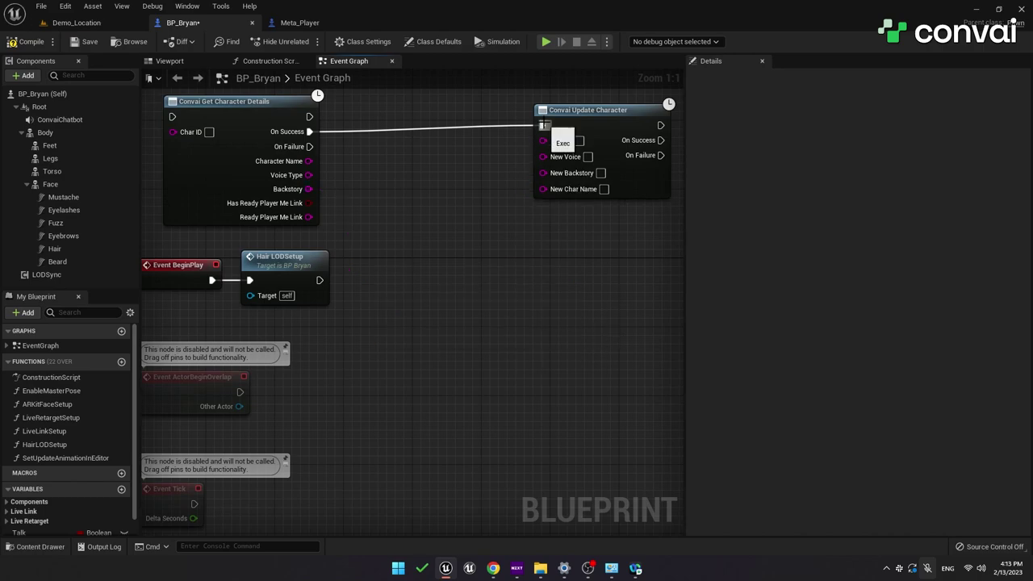
pyautogui.keyDown('alt'); pyautogui.click(543, 125); pyautogui.keyUp('alt')
pyautogui.moveTo(558, 128); pyautogui.dragTo(361, 137)
pyautogui.click(460, 268)
# Step: Add a Convai Get All Characters IDs node and place it on the far side of Convai Update Character
pyautogui.rightClick(422, 263)
pyautogui.write('get chara')
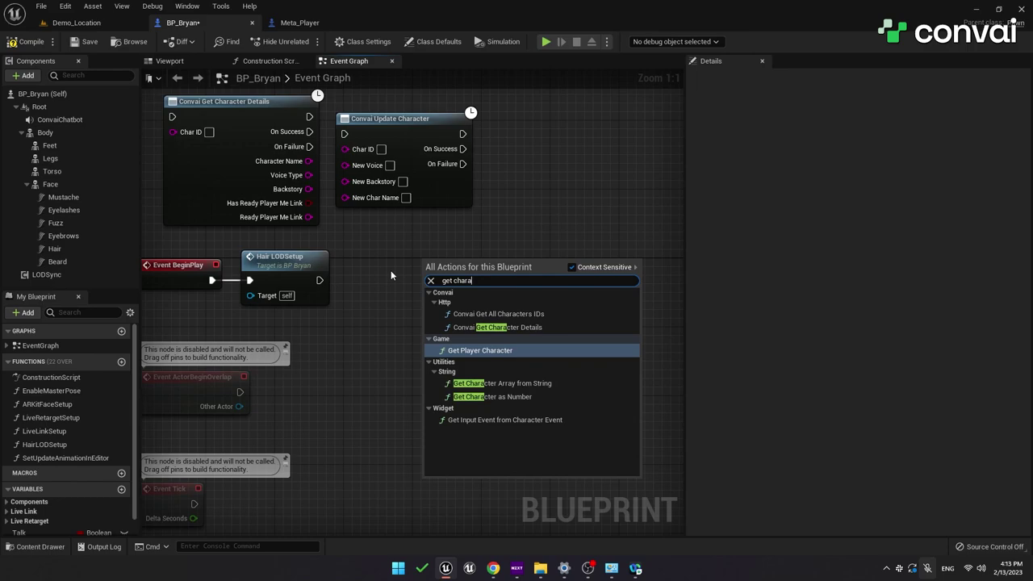
pyautogui.press('BackSpace')
pyautogui.press('BackSpace')
pyautogui.write('all char')
pyautogui.press('Return')
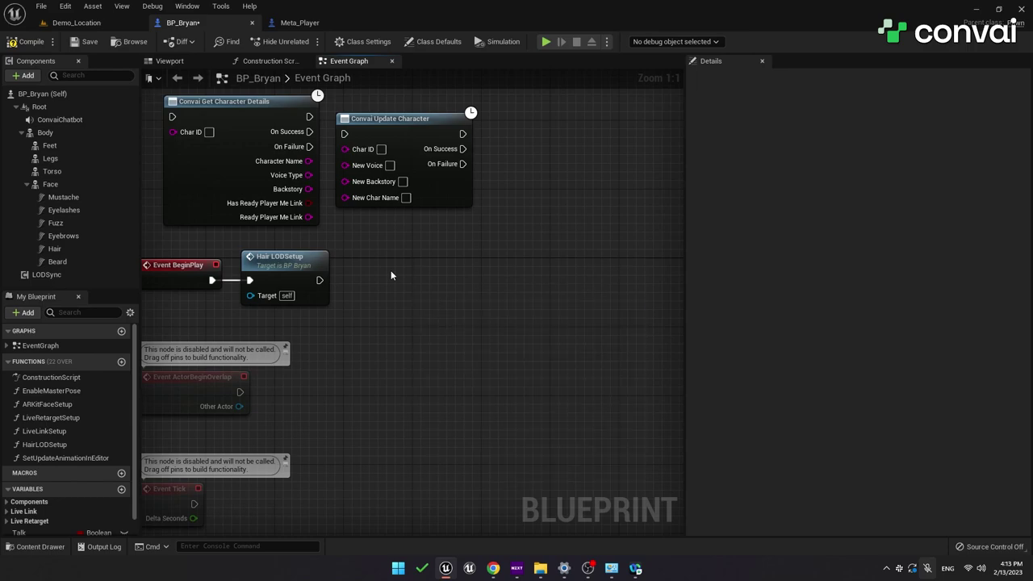
pyautogui.moveTo(466, 314); pyautogui.dragTo(562, 176)
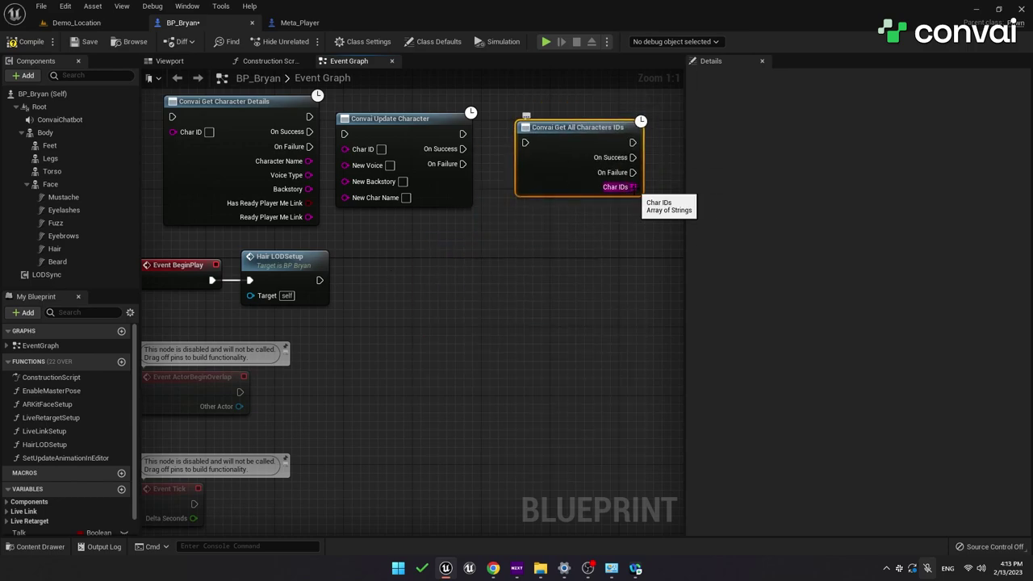
pyautogui.click(416, 288)
# Step: Add a Convai Create Character node in the space below Convai Update Character
pyautogui.rightClick(440, 279)
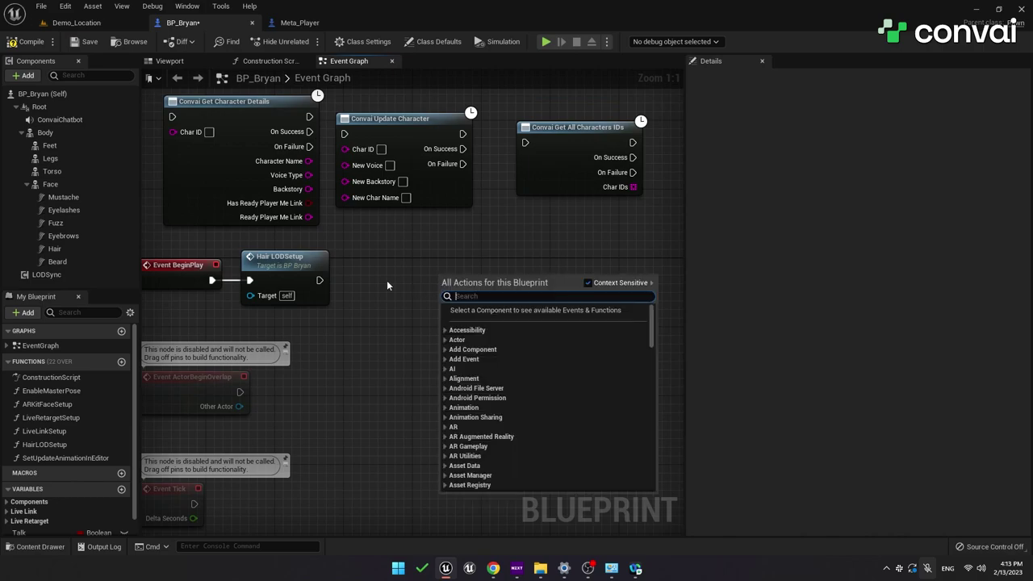
pyautogui.write('create chara')
pyautogui.press('Return')
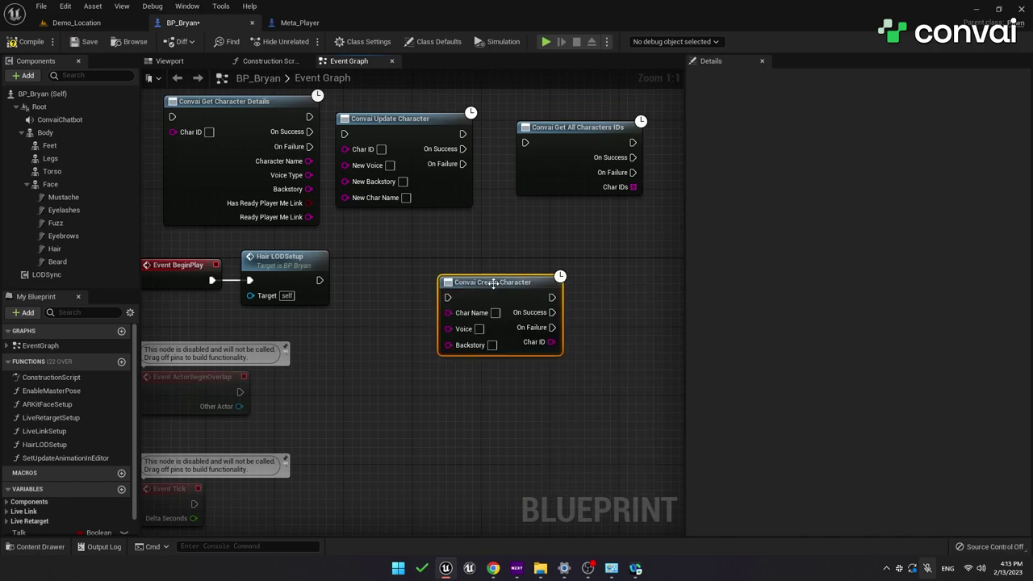
pyautogui.moveTo(493, 284); pyautogui.dragTo(475, 276)
pyautogui.click(384, 314)
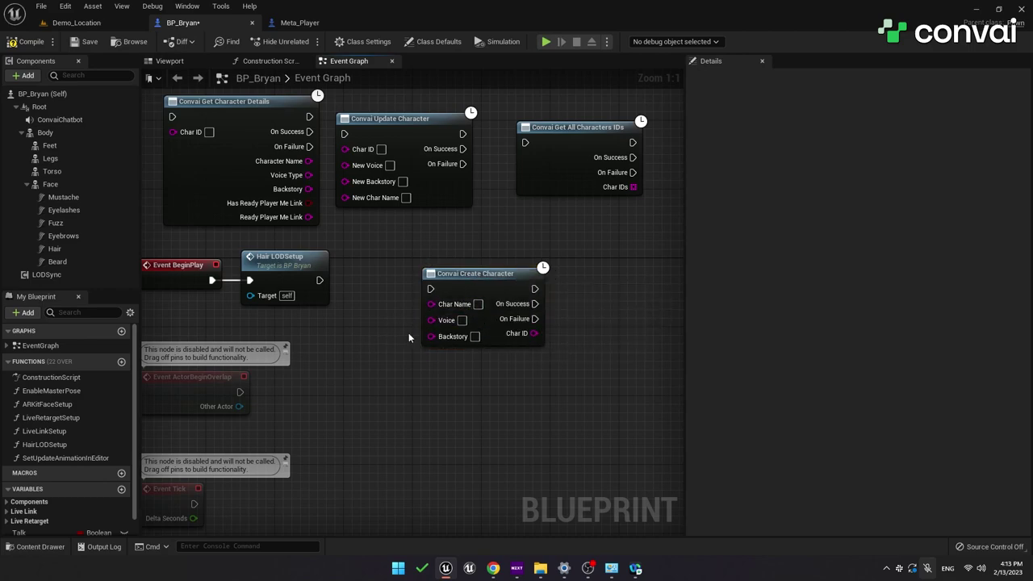